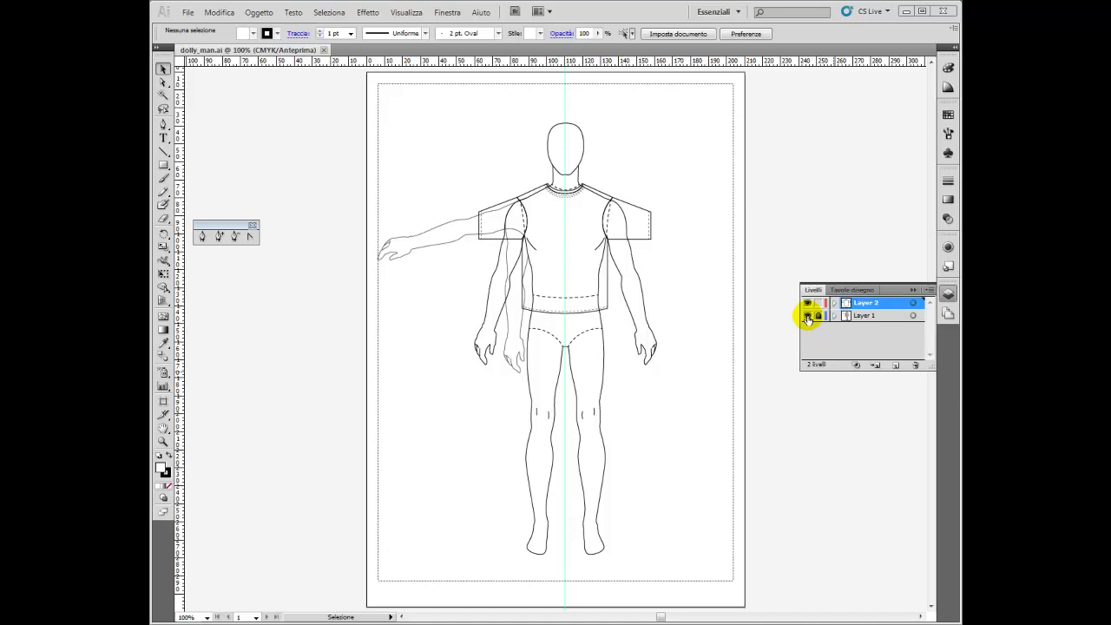
Toggle the figure layer's visibility, try selecting the sleeves and neckline, then clear the selection
click(808, 316)
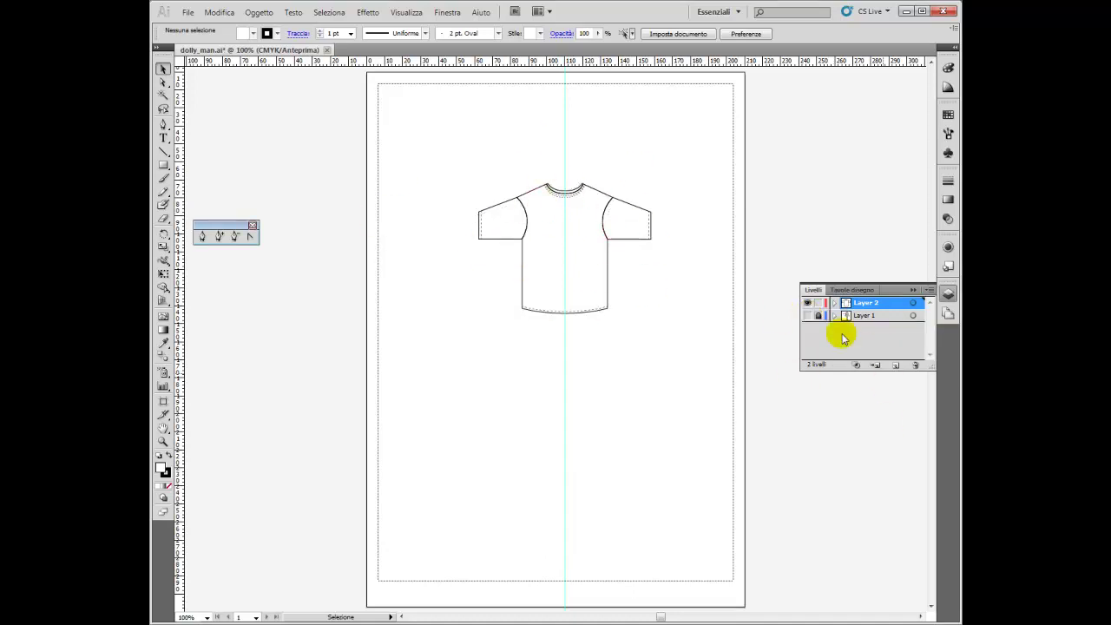
click(808, 316)
click(162, 83)
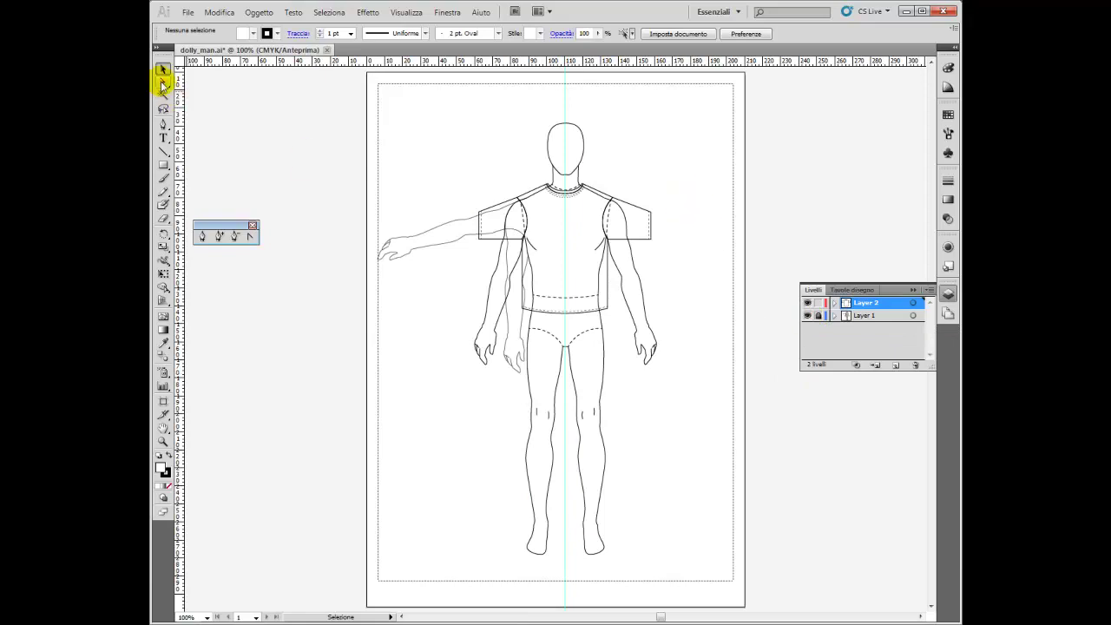
drag(623, 292, 631, 290)
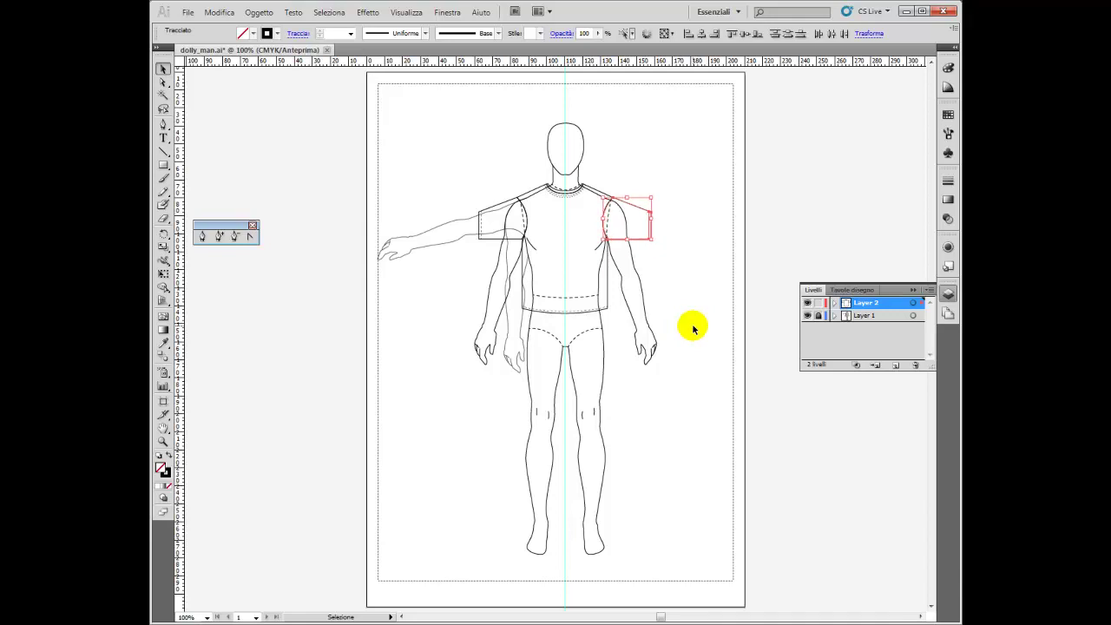
drag(494, 179, 439, 294)
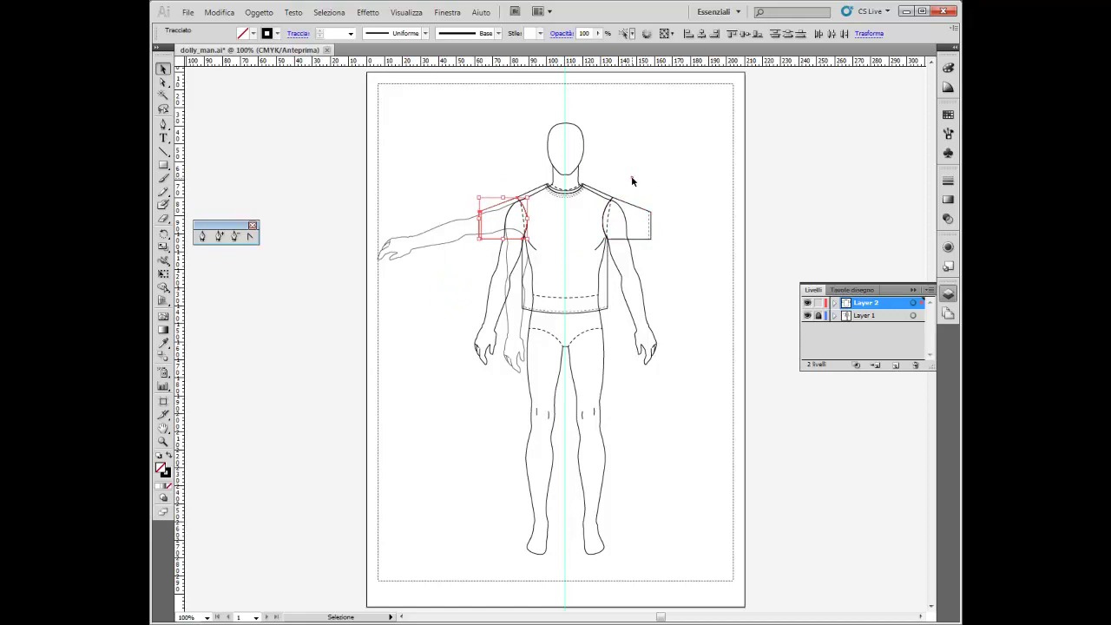
click(566, 189)
click(692, 225)
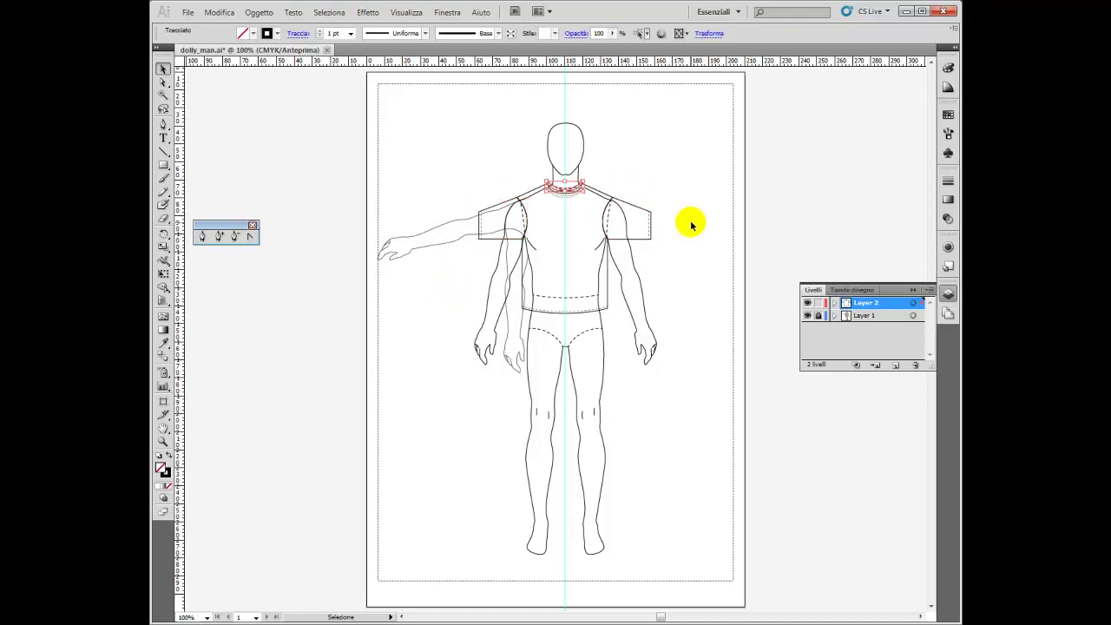
click(691, 230)
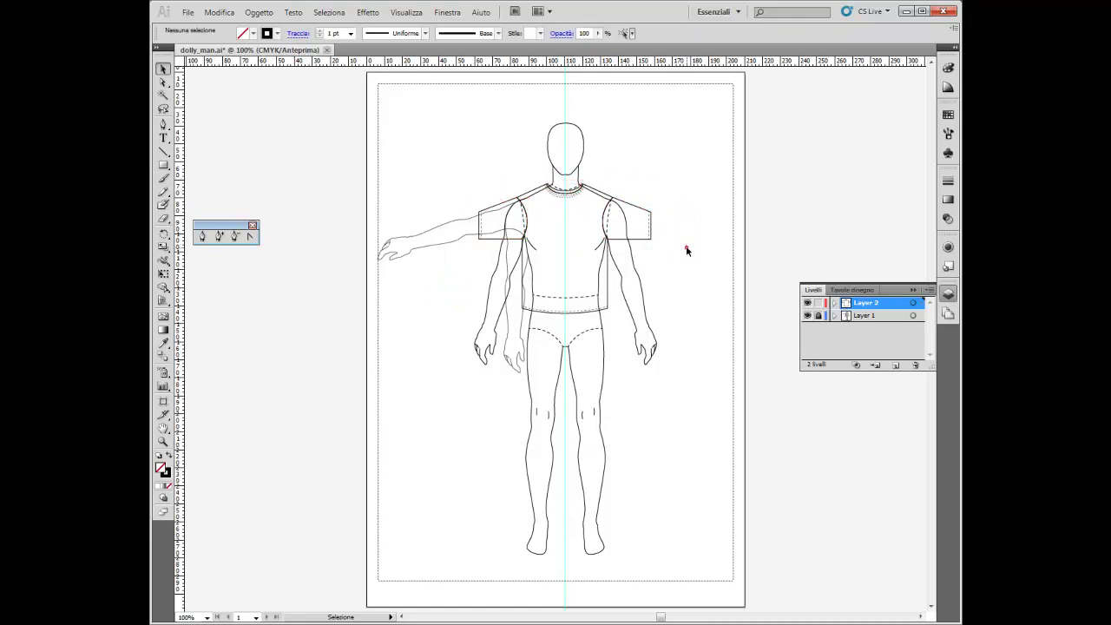
Fill the T-shirt body outline with the orange swatch and deselect it
click(608, 198)
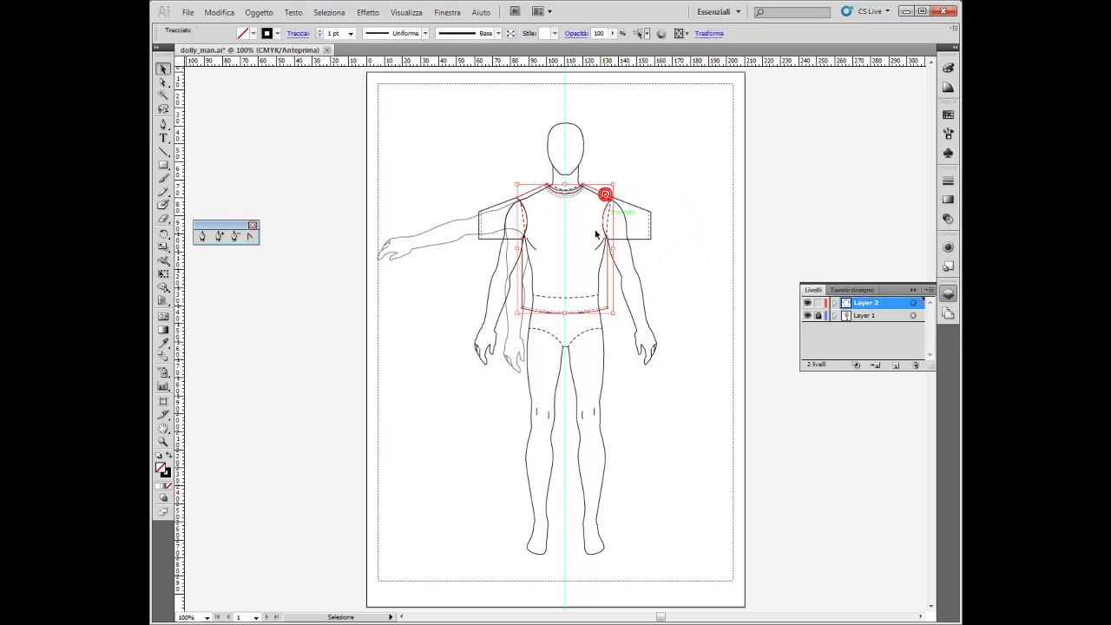
click(949, 117)
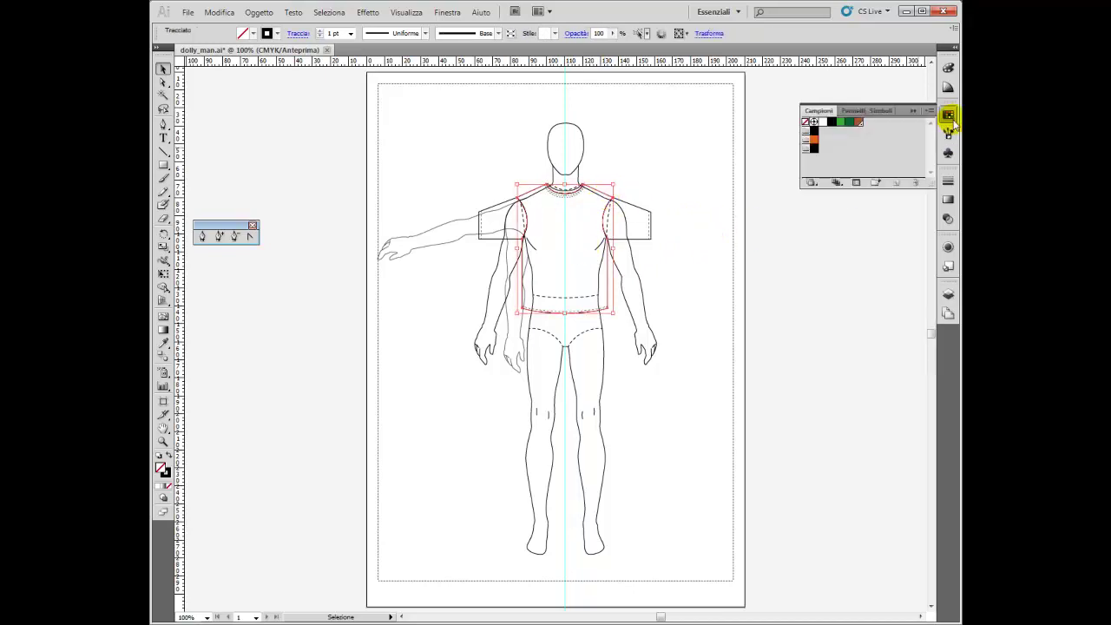
click(813, 140)
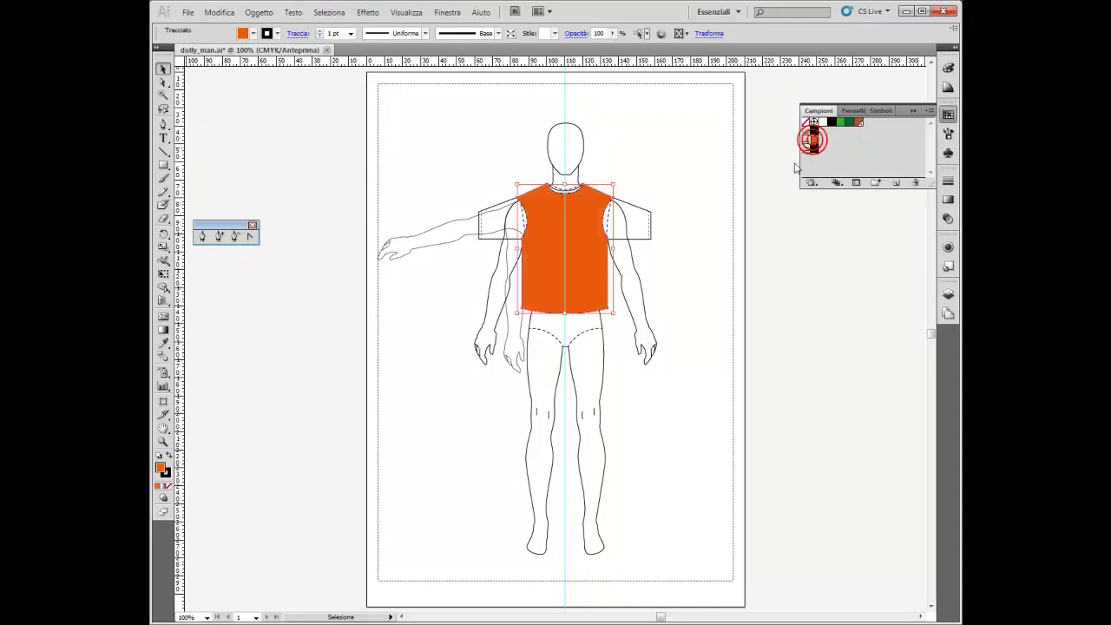
click(659, 311)
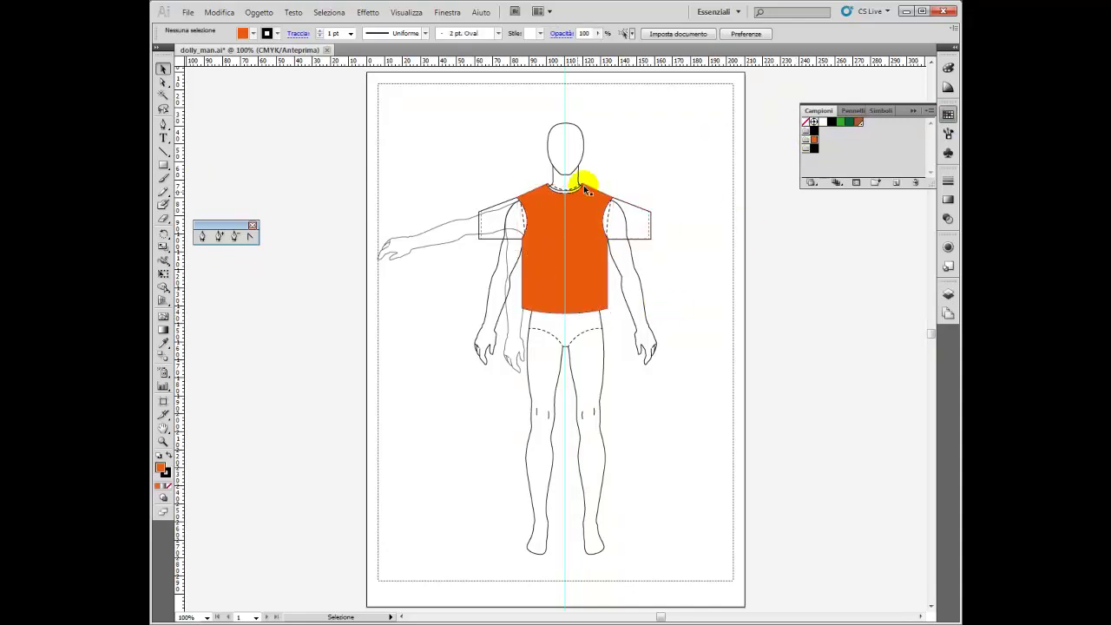
Zoom the shirt to 150% and fill both sleeves with the green swatch
click(584, 236)
click(164, 72)
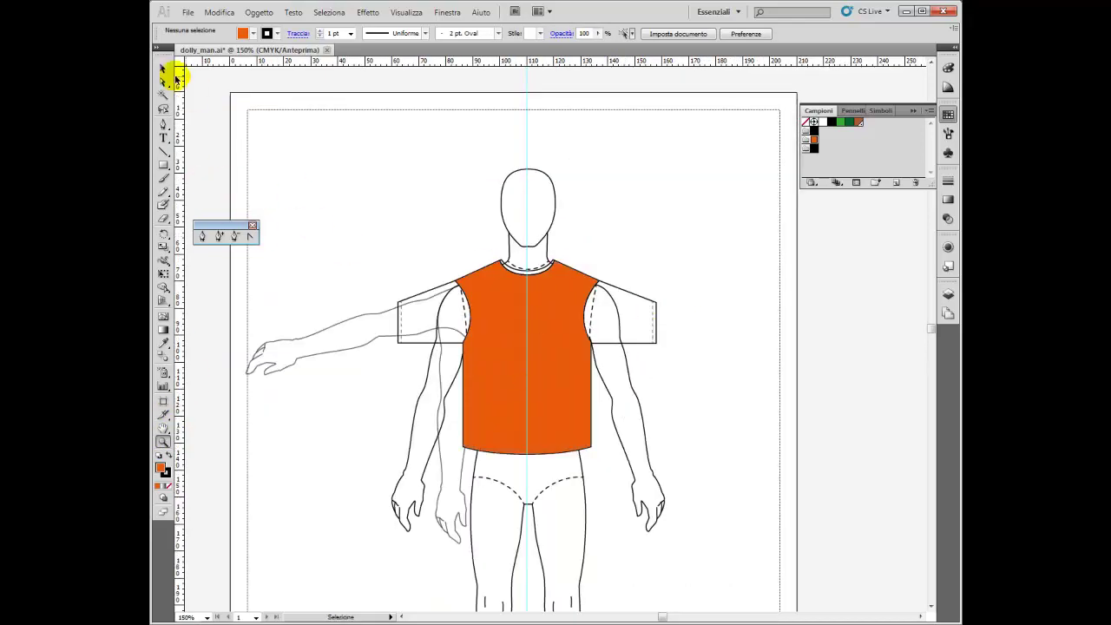
click(644, 301)
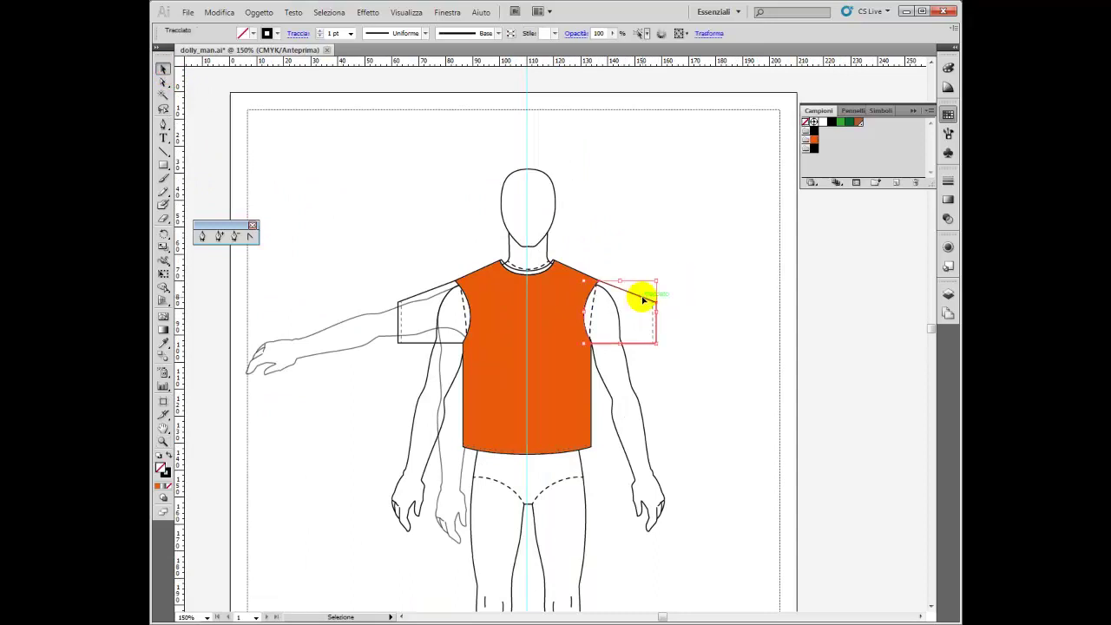
shift+click(419, 296)
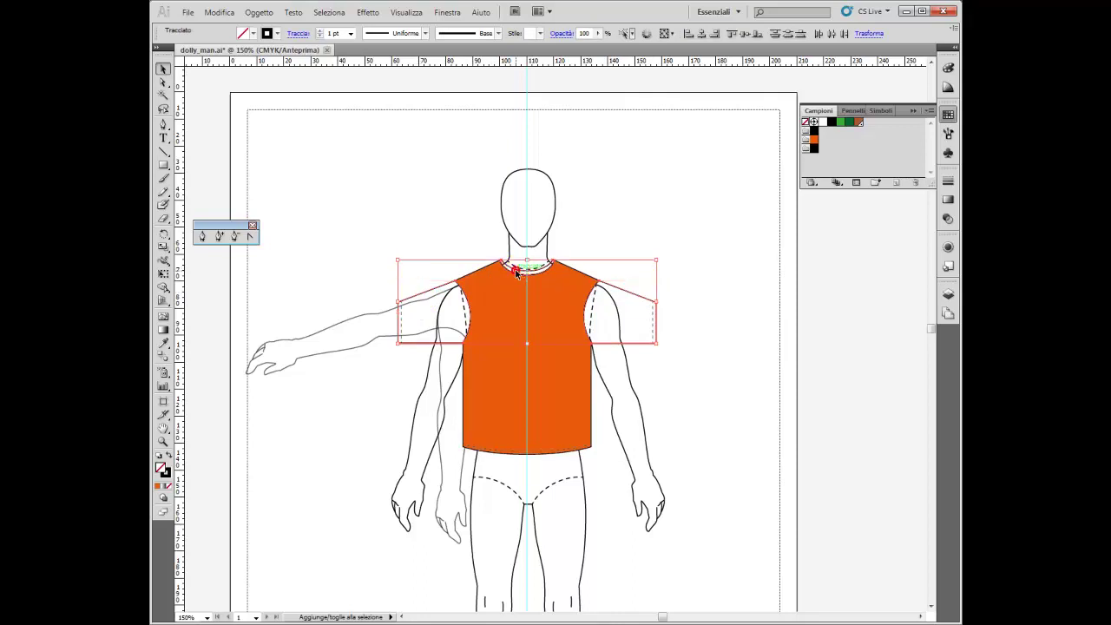
click(849, 122)
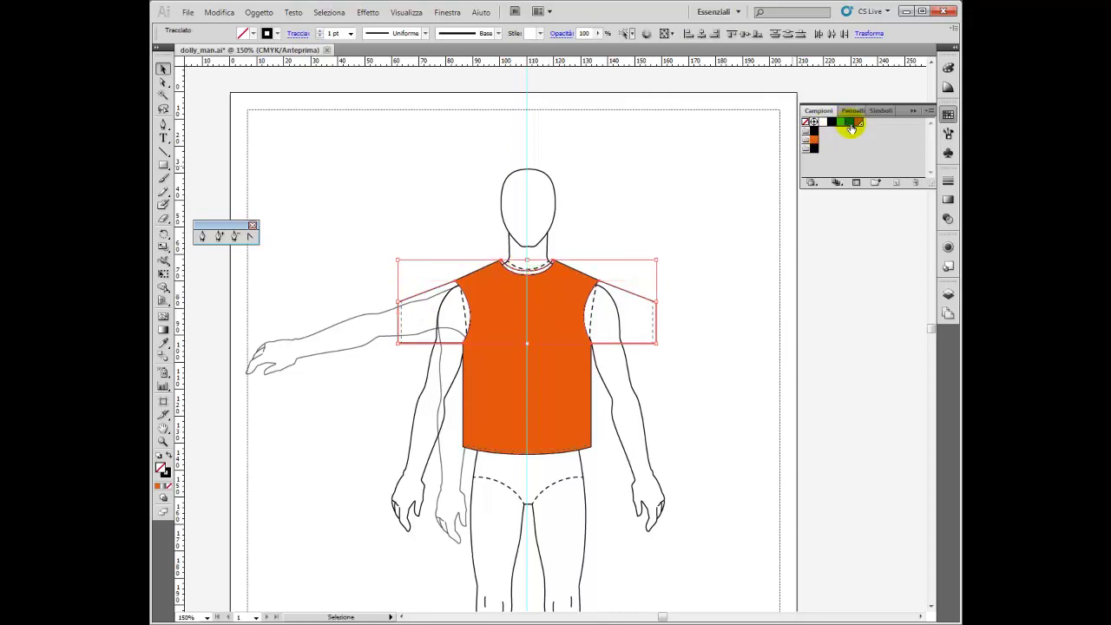
Undo the green trial fills and leave nothing selected
click(697, 271)
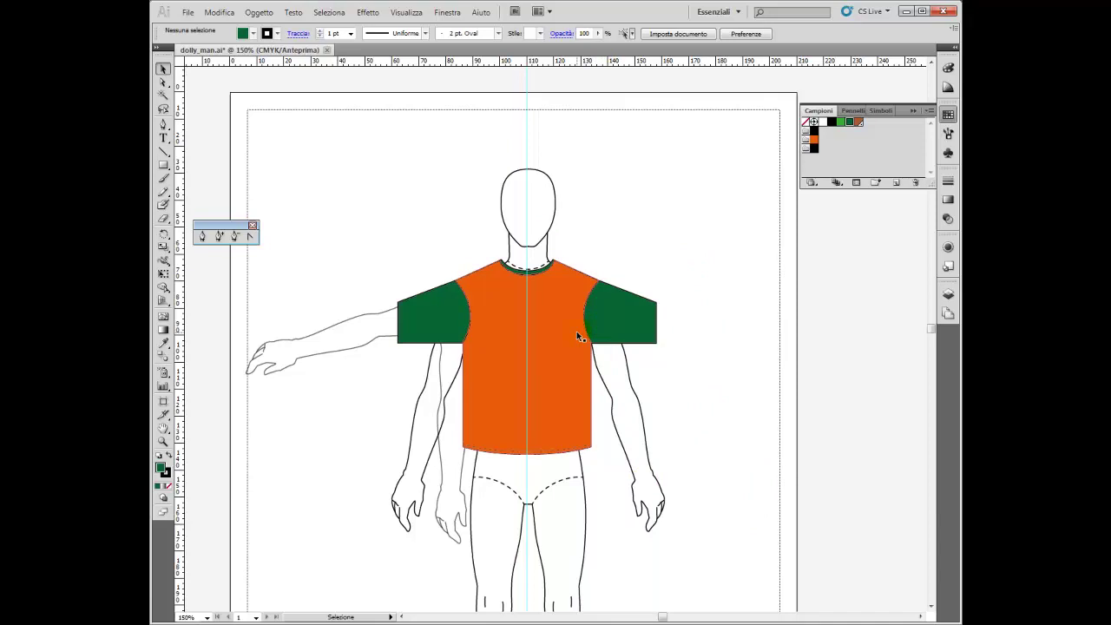
key(ctrl+z)
key(ctrl+z)
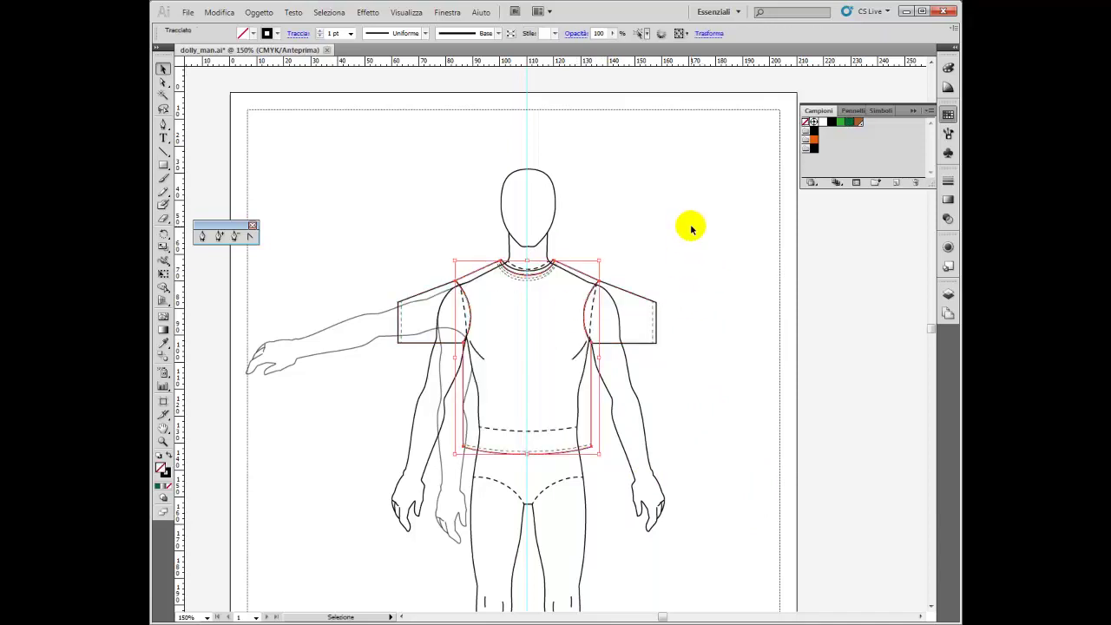
click(691, 227)
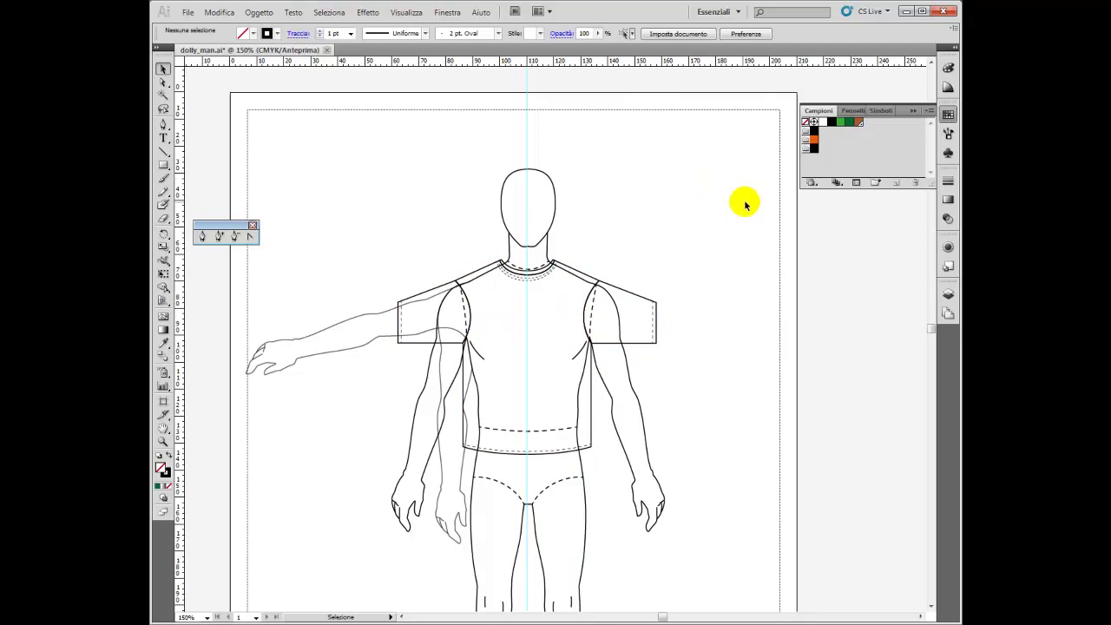
Load the PANTONE pastel uncoated and coated libraries near the drawing, showing pastel coated
click(813, 183)
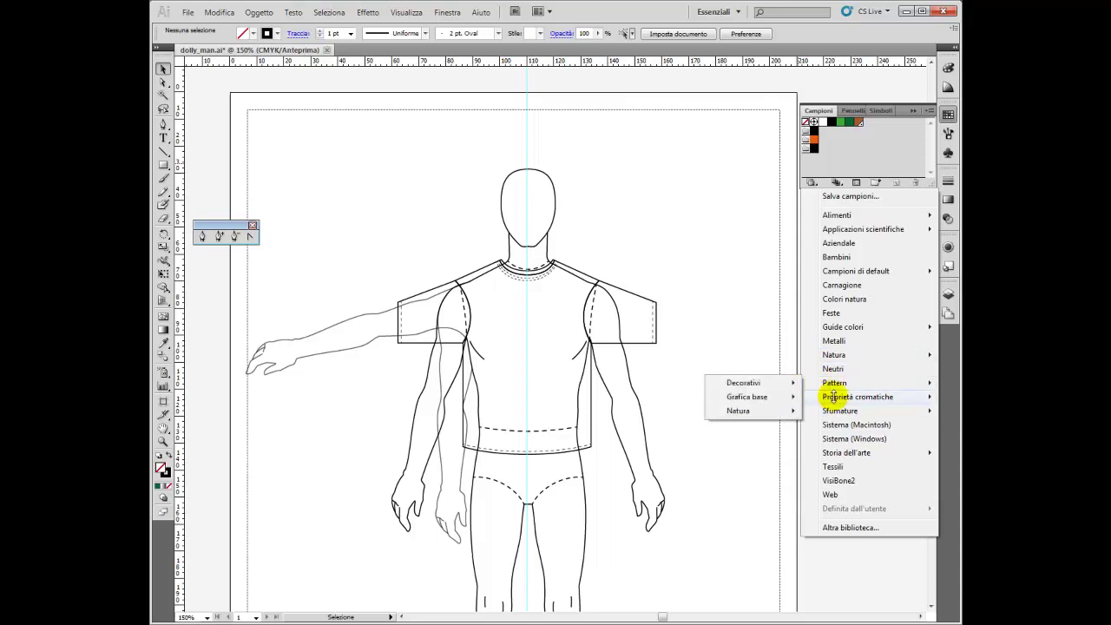
mouse_move(843, 327)
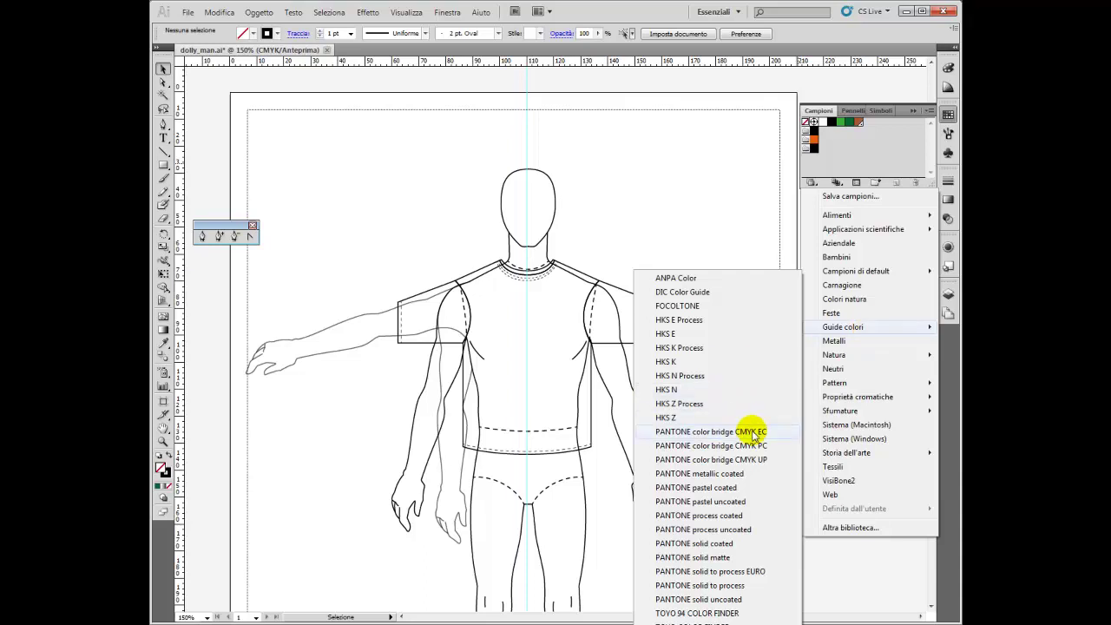
click(759, 504)
drag(811, 172, 797, 326)
click(751, 316)
click(839, 318)
click(749, 317)
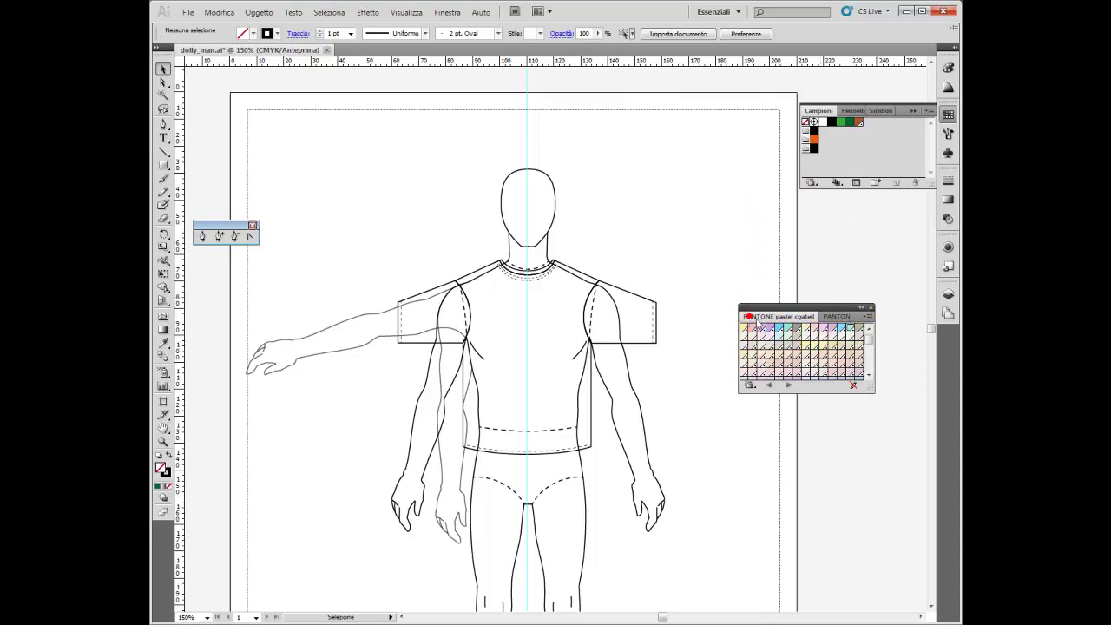
Fill both sleeves and the neckline with a pastel pink Pantone swatch
click(624, 293)
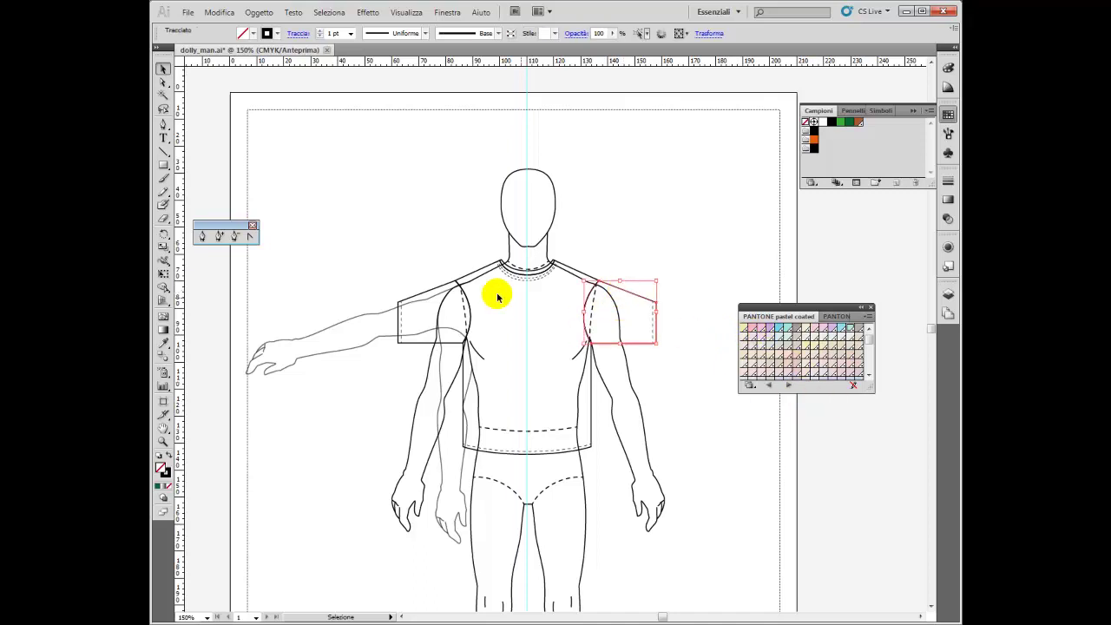
click(429, 345)
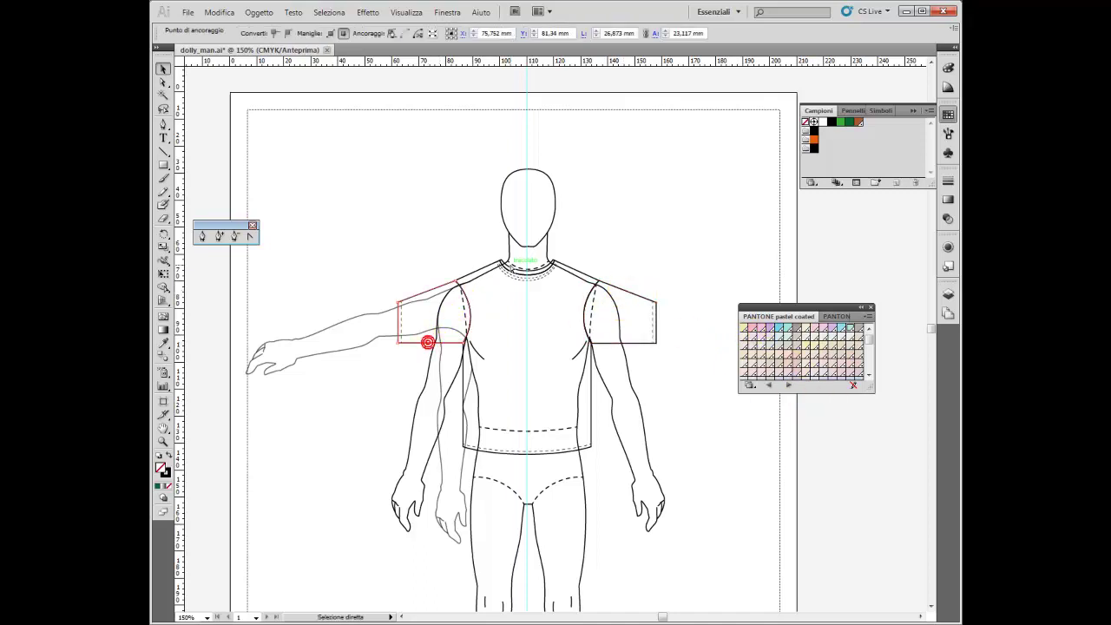
click(521, 265)
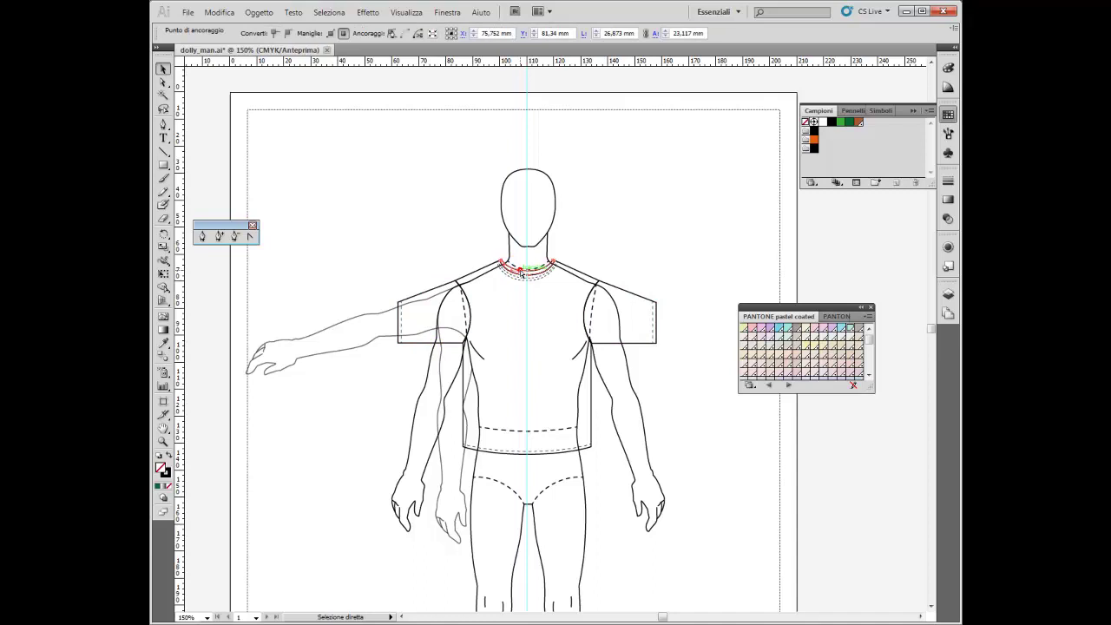
shift+click(640, 296)
shift+click(441, 288)
click(758, 336)
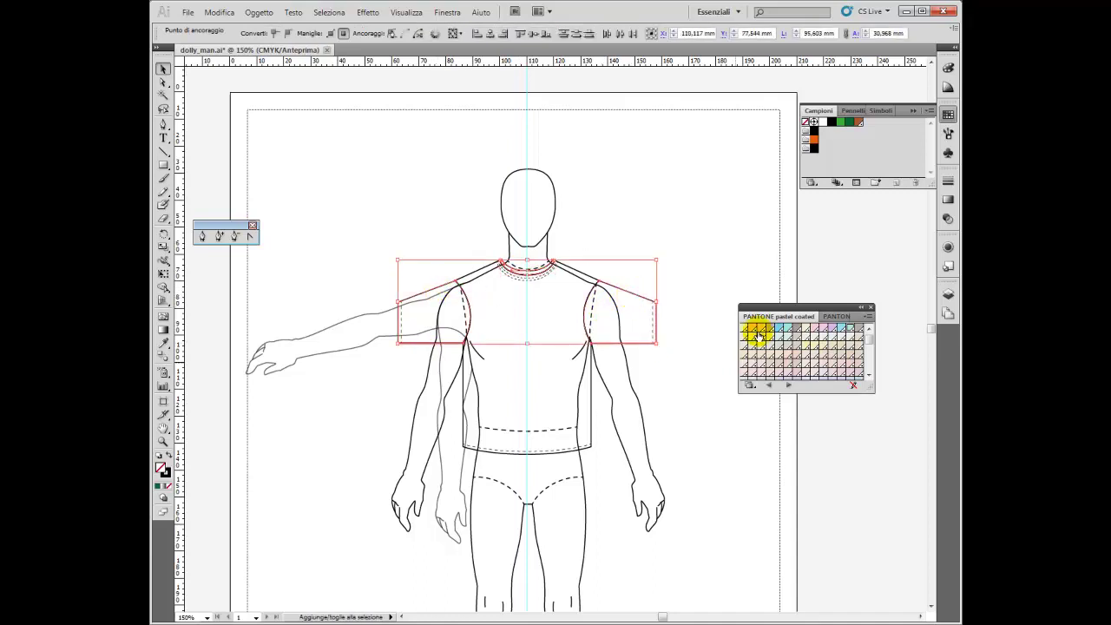
click(754, 329)
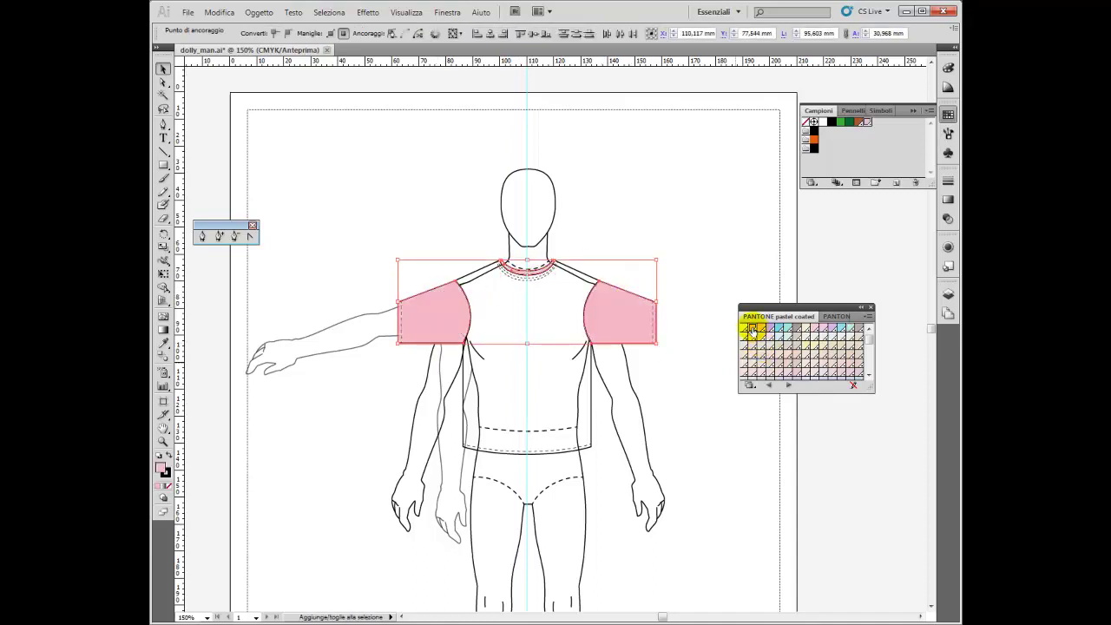
Fill the T-shirt body with a pale blue-grey Pantone swatch
click(595, 425)
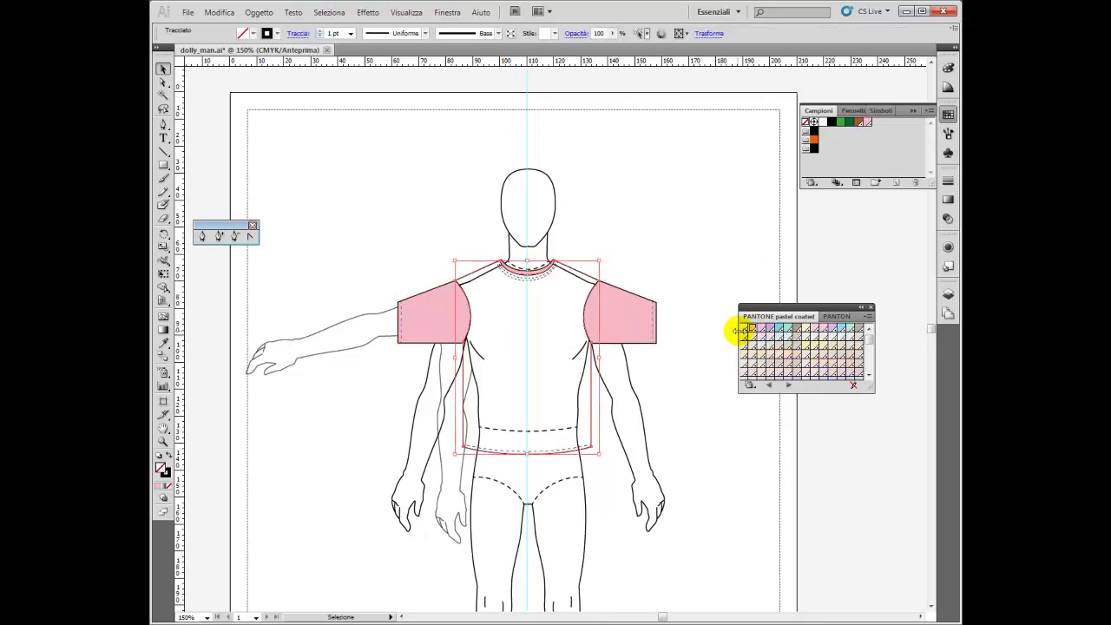
click(870, 377)
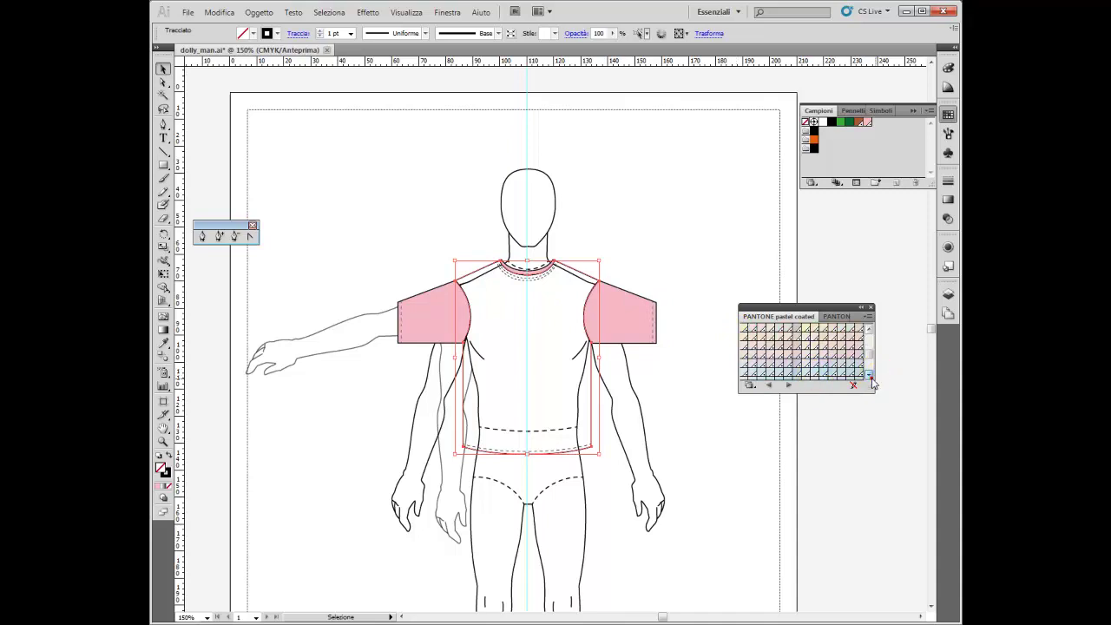
click(788, 366)
click(683, 414)
Add the pale Pantone colour to the document swatches
click(796, 370)
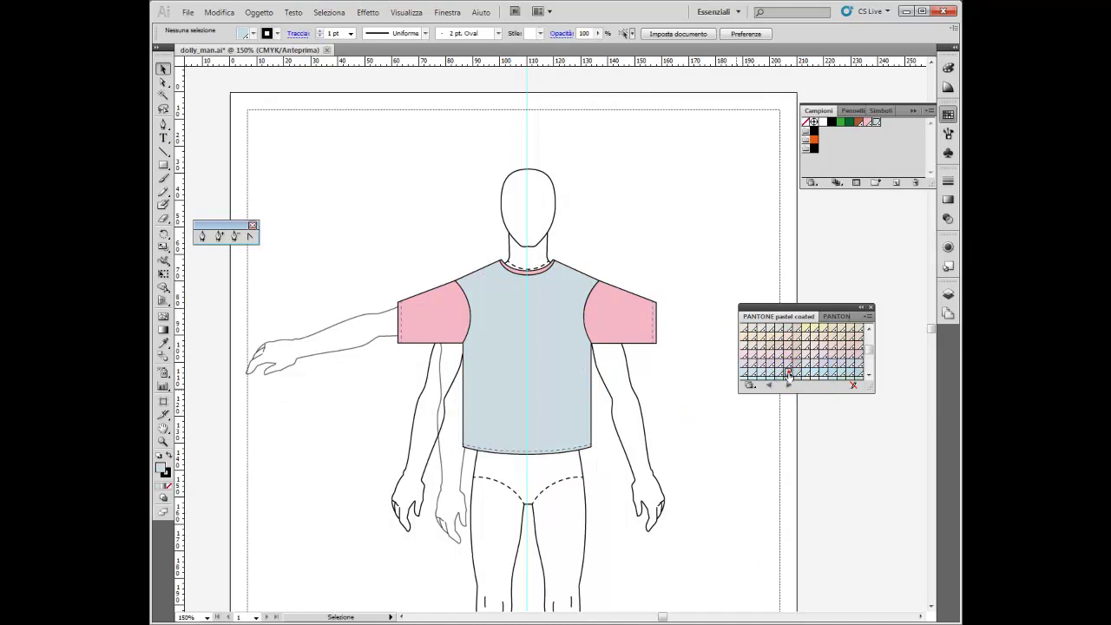
double_click(614, 321)
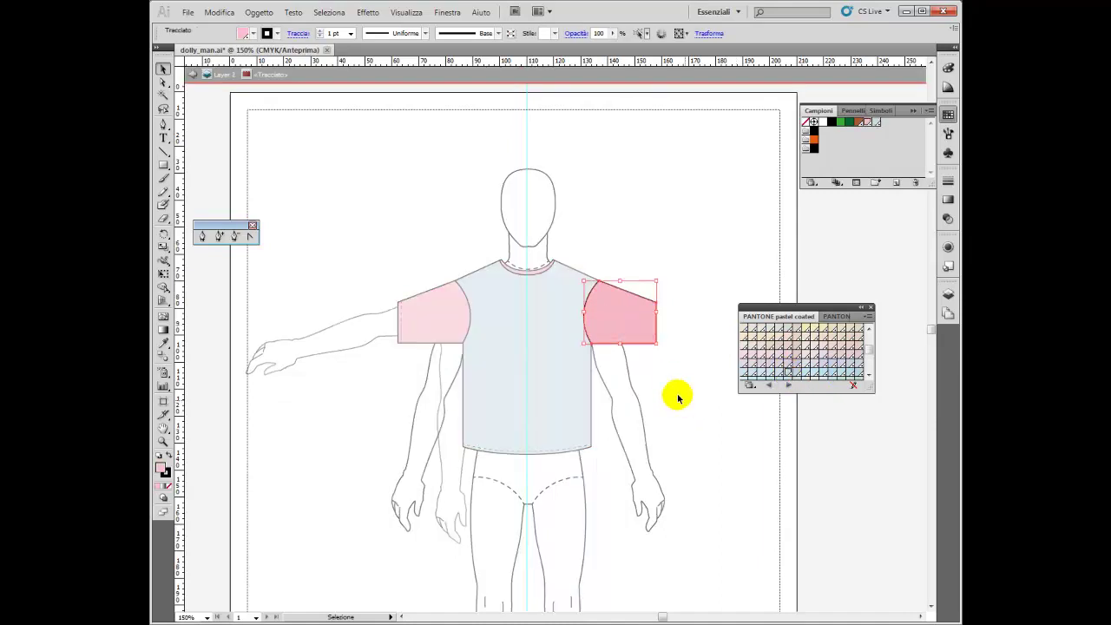
click(712, 372)
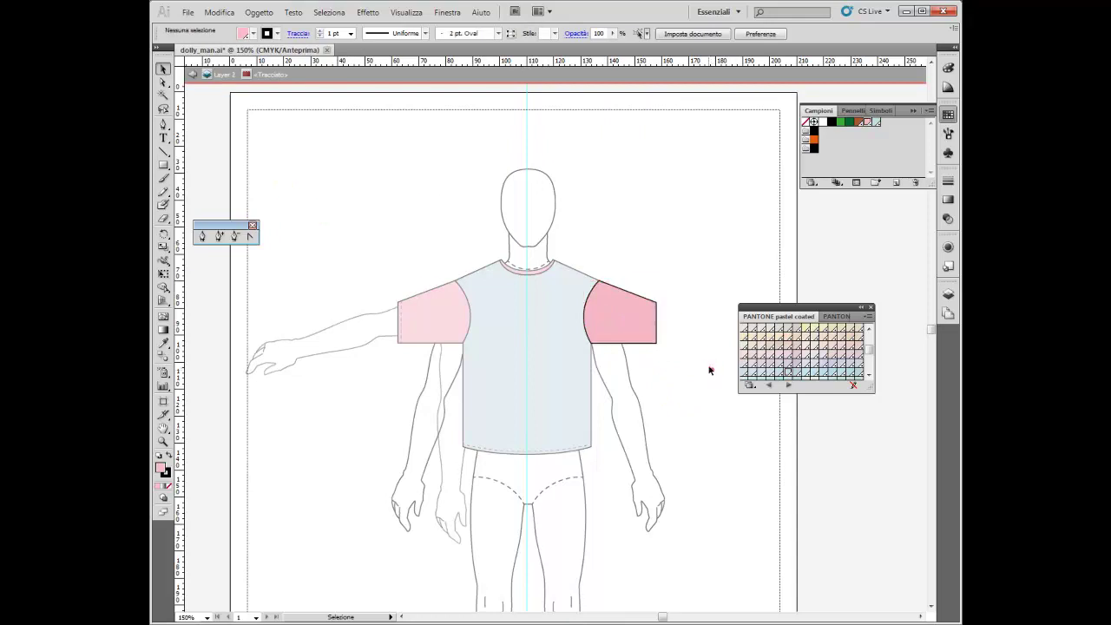
click(786, 372)
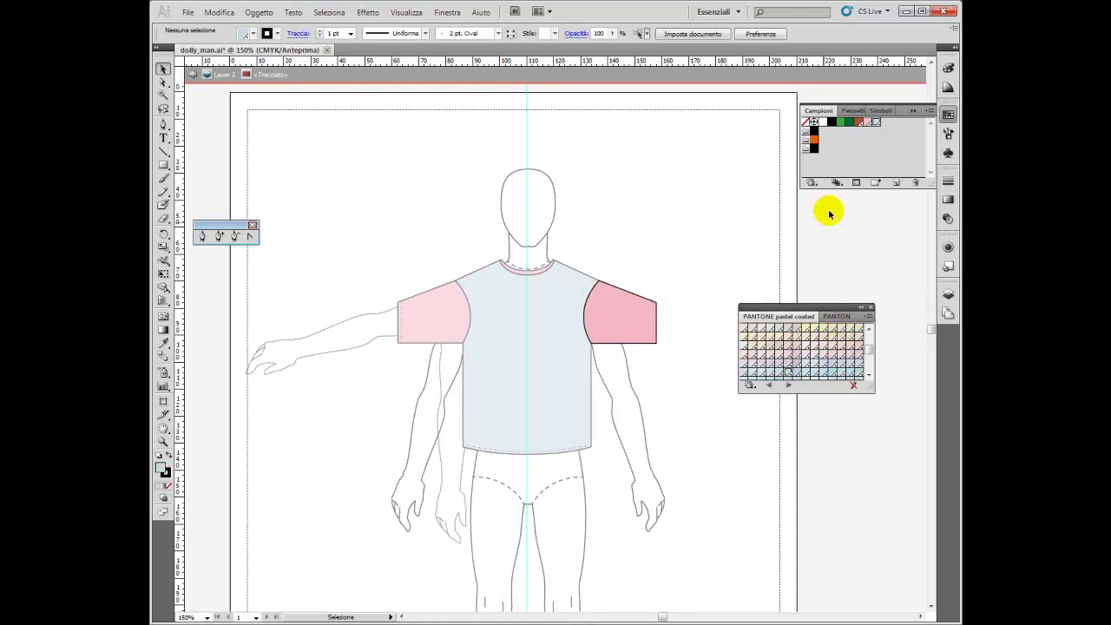
Preview the PANTONE 9422 C swatch options with colour mode unchanged, and confirm
double_click(877, 123)
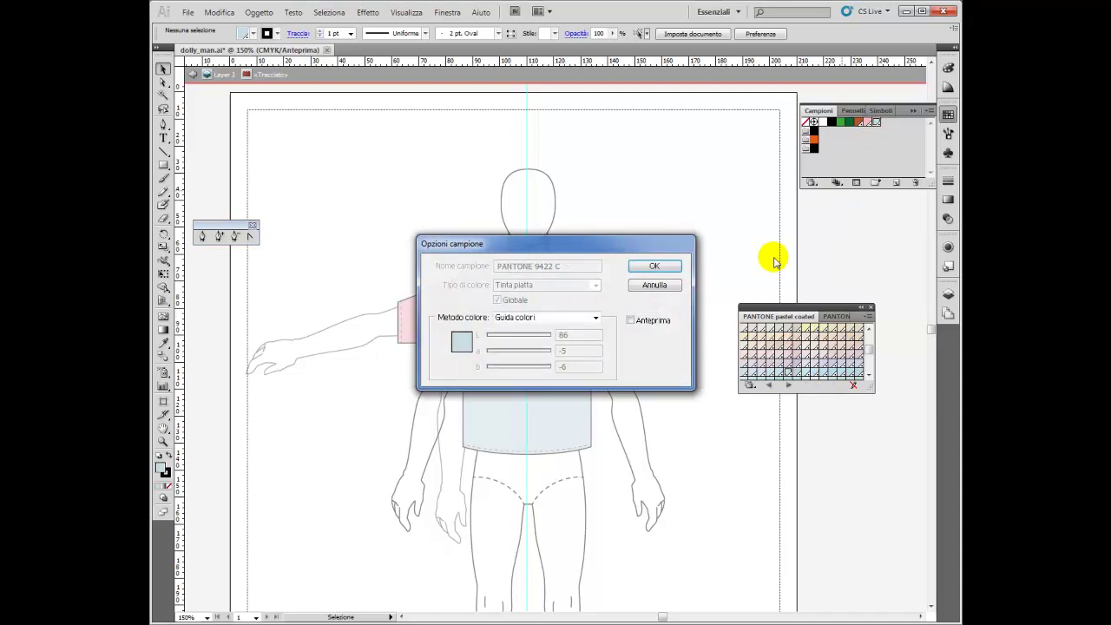
mouse_move(623, 238)
mouse_down()
mouse_move(670, 205)
mouse_move(669, 225)
mouse_up()
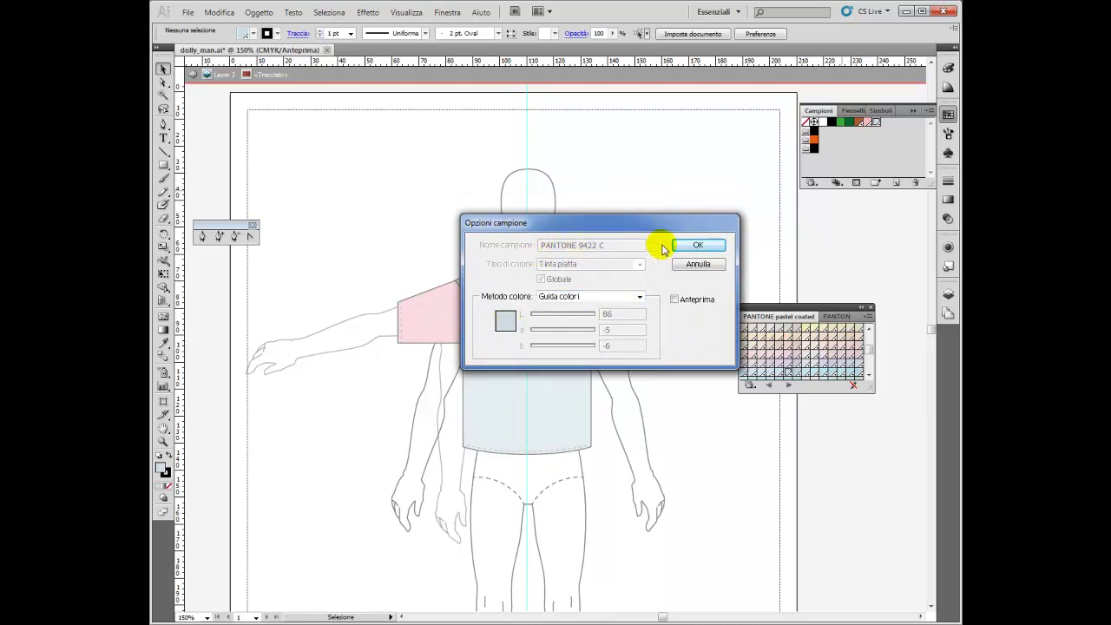
click(639, 299)
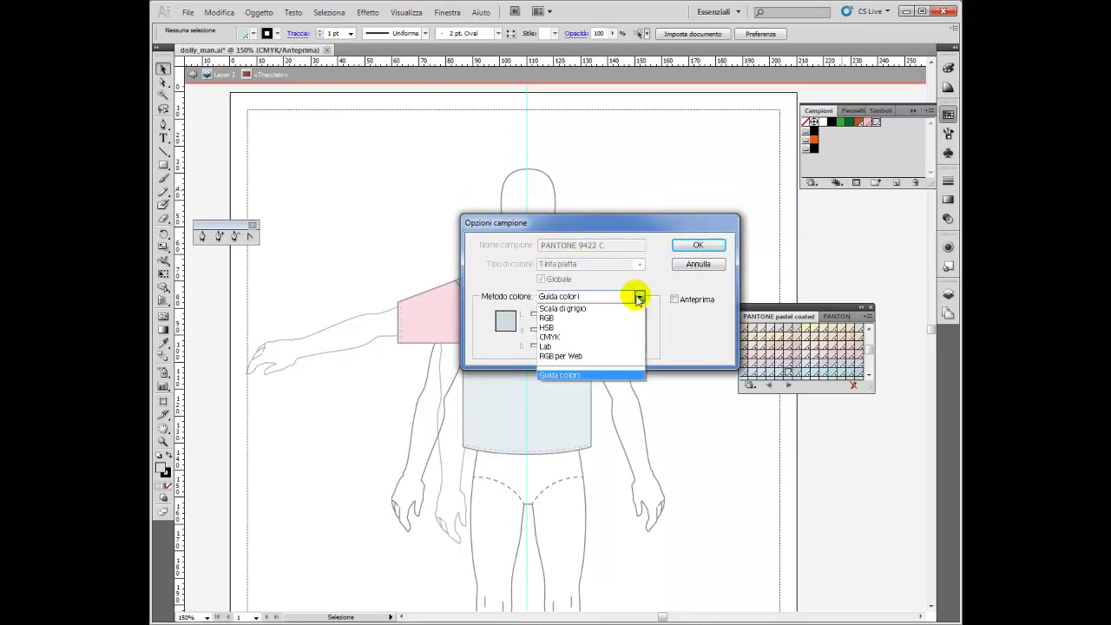
click(640, 299)
click(675, 299)
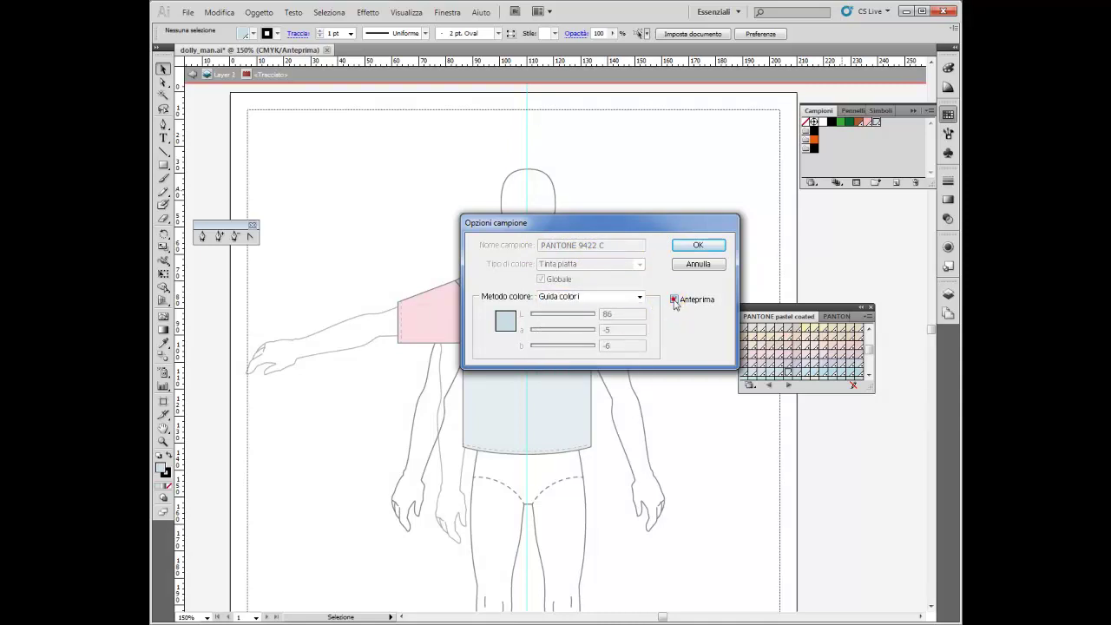
click(639, 297)
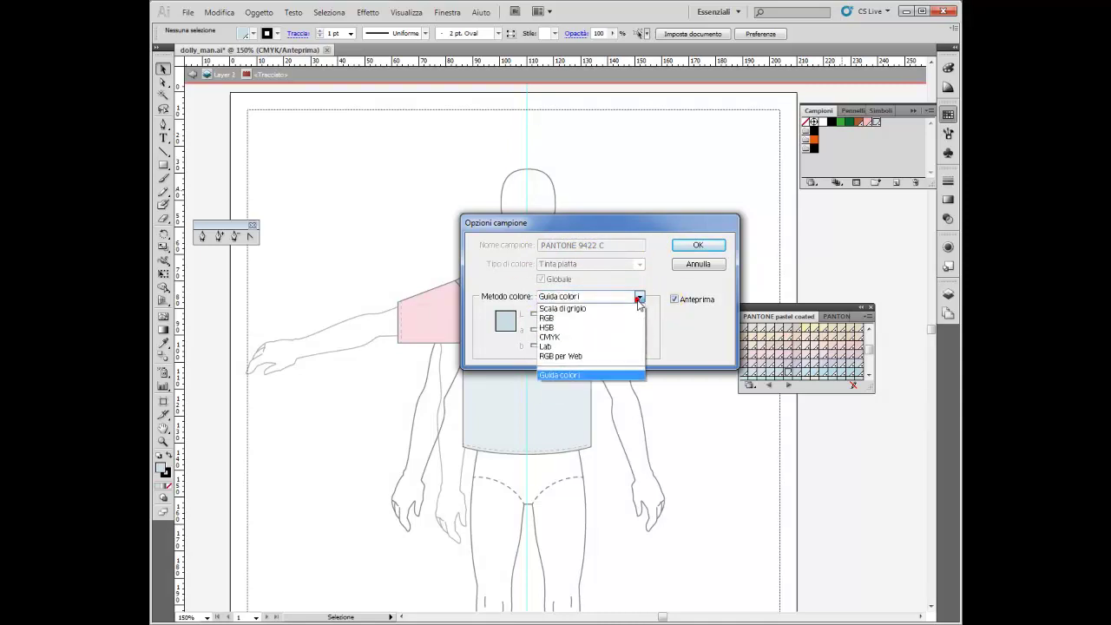
click(696, 356)
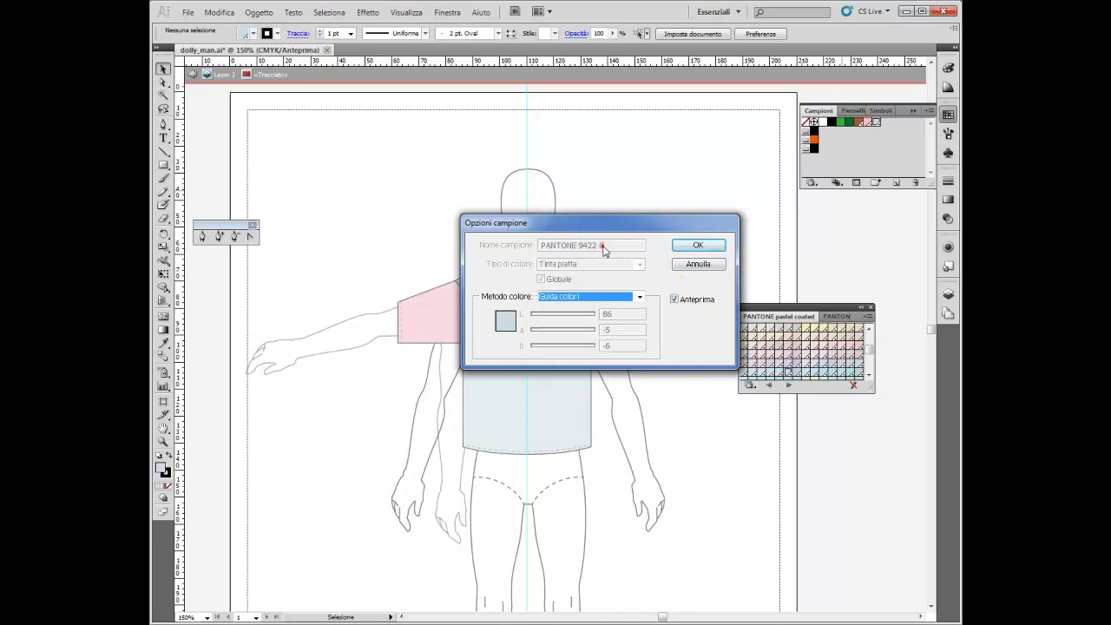
click(697, 247)
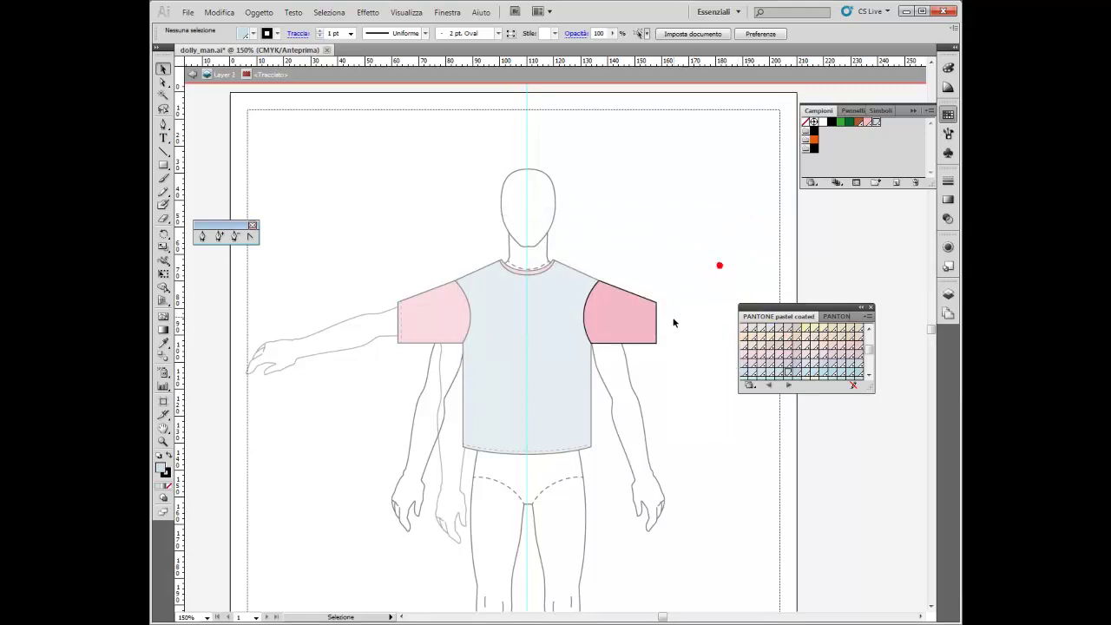
Load the Decorativi_Etnici library and fill the shirt body with a black-and-white pattern
double_click(712, 295)
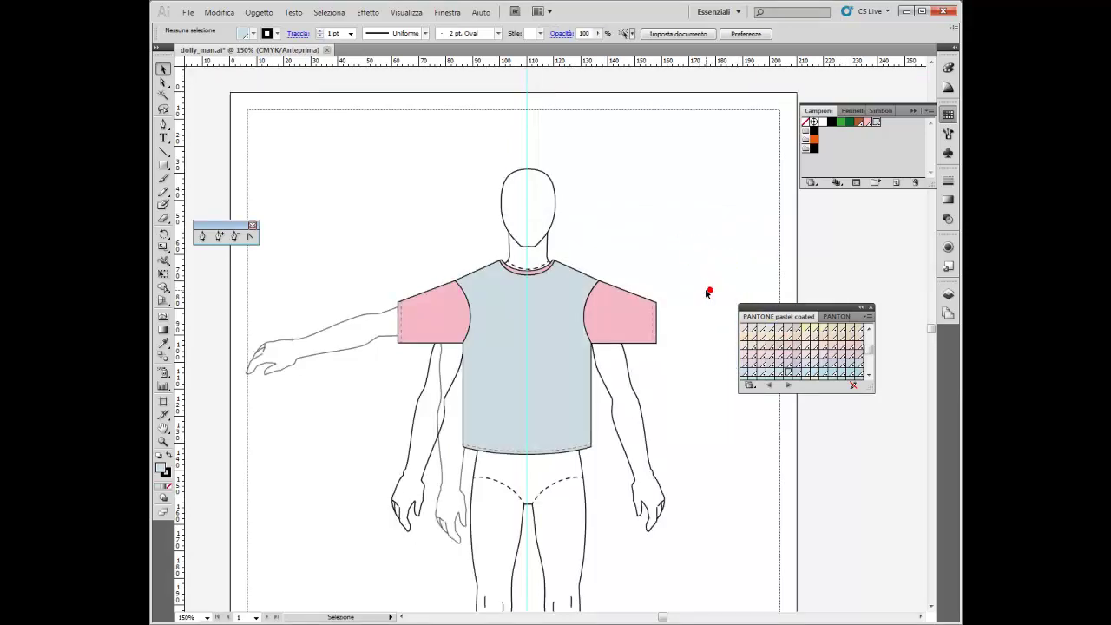
click(593, 397)
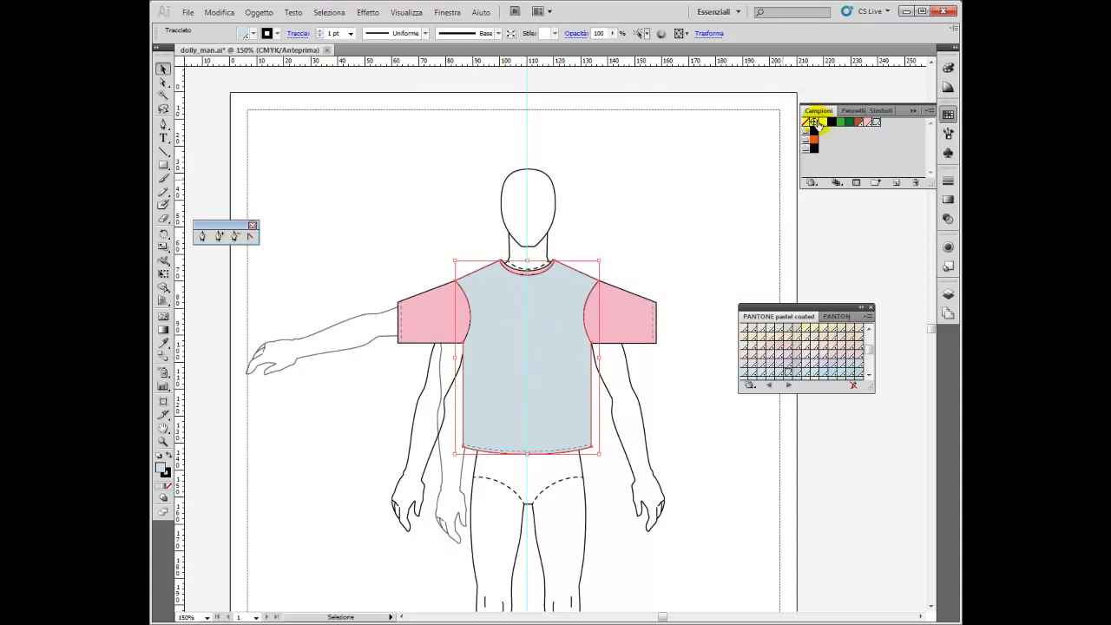
click(812, 182)
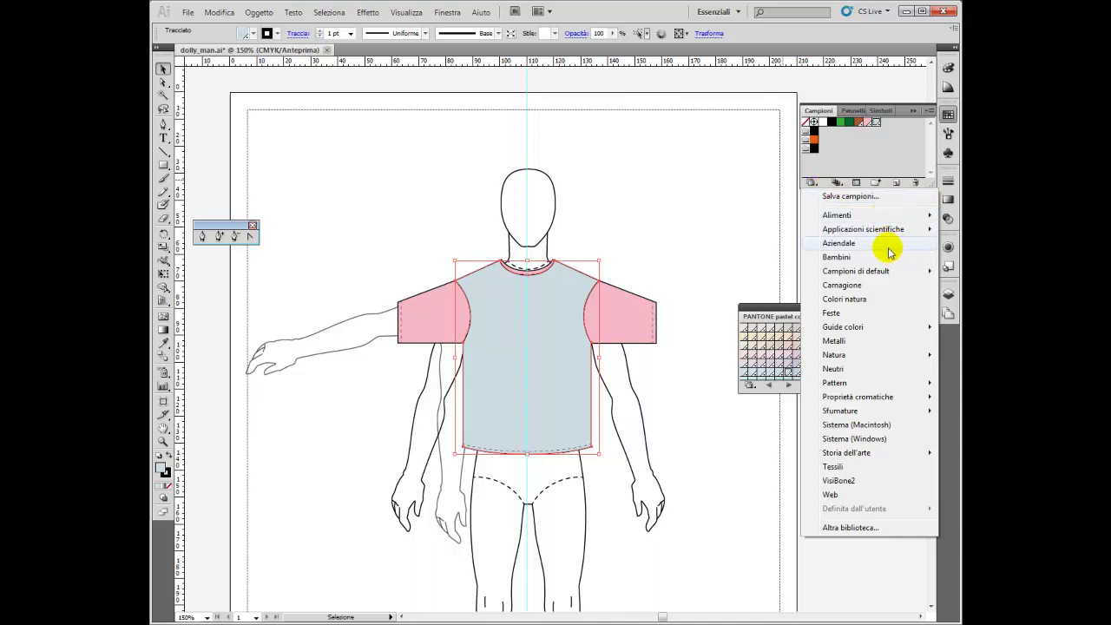
mouse_move(846, 382)
mouse_move(744, 383)
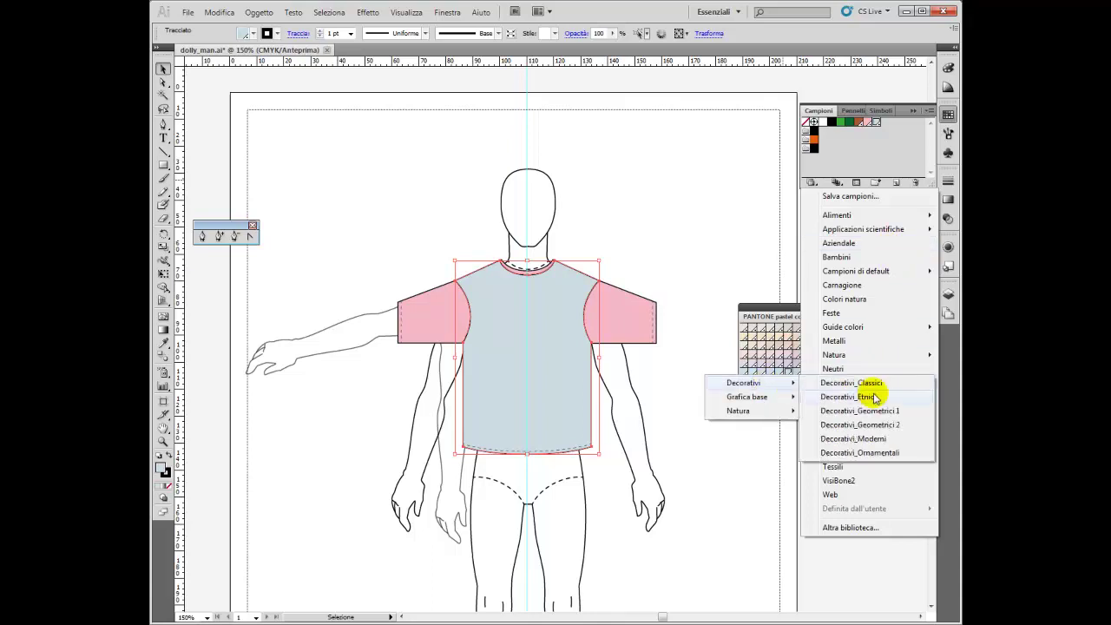
click(877, 405)
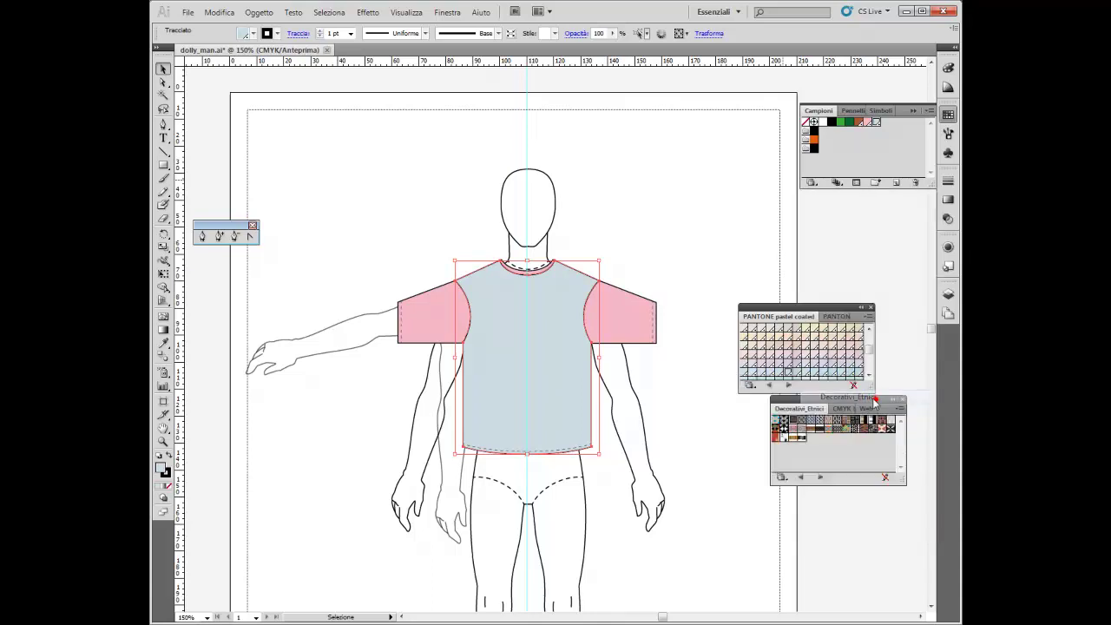
click(819, 423)
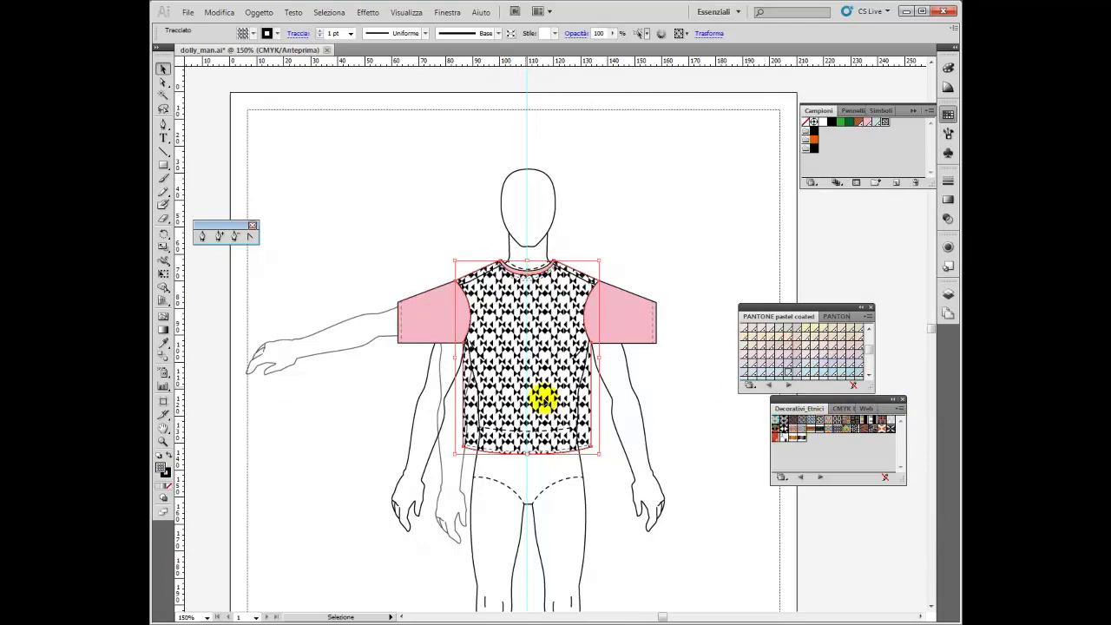
Reselect the shirt, then enter and exit isolation, leaving the body pale blue
click(664, 376)
click(579, 443)
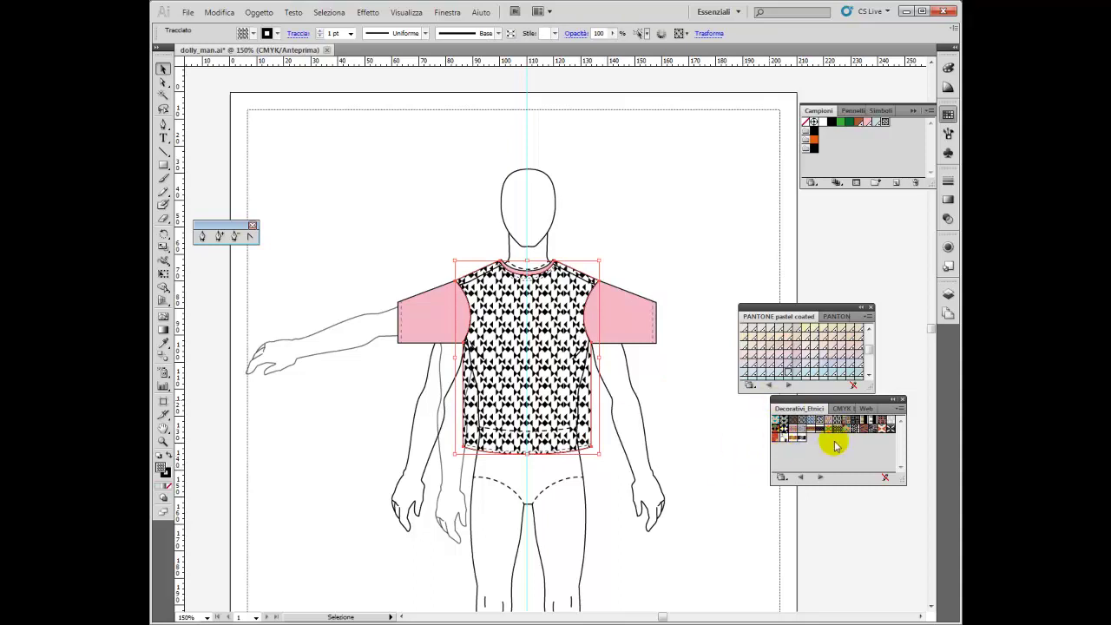
click(664, 418)
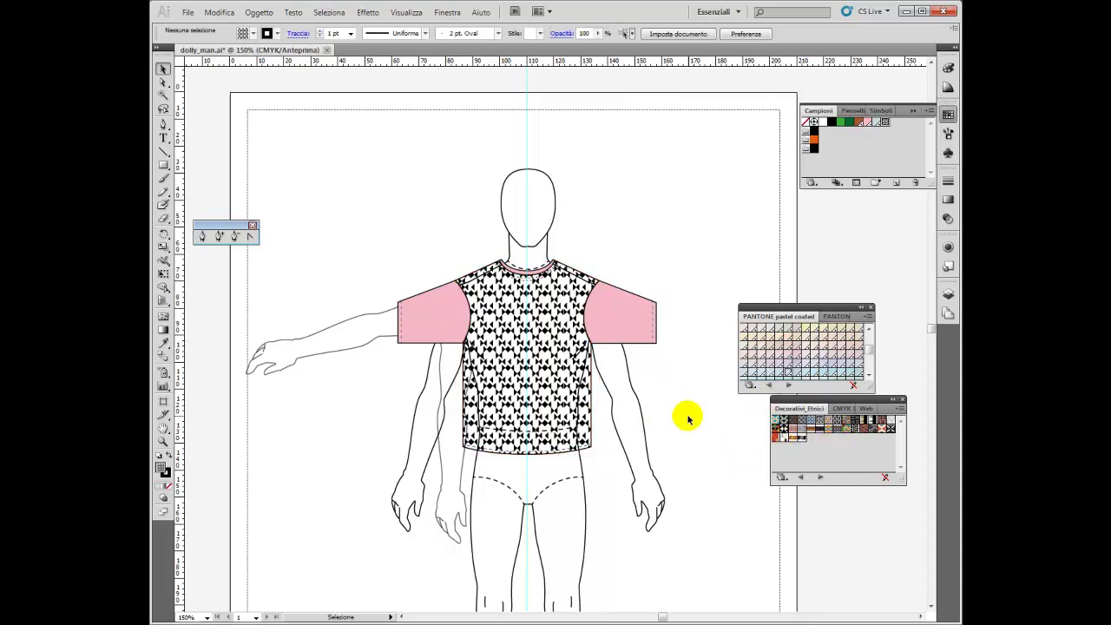
double_click(600, 416)
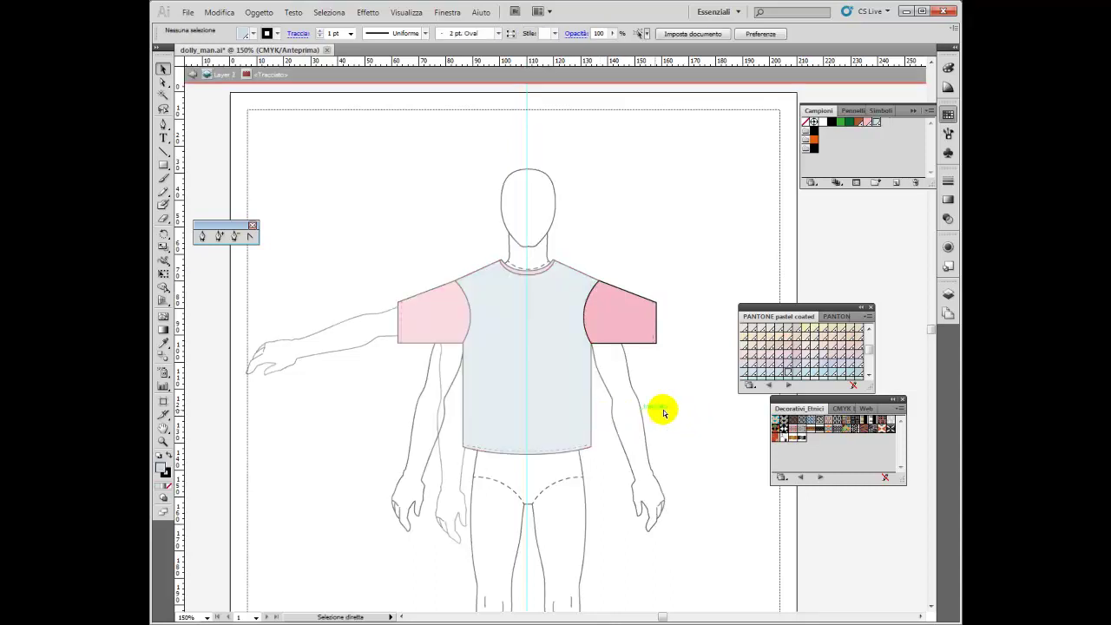
double_click(650, 399)
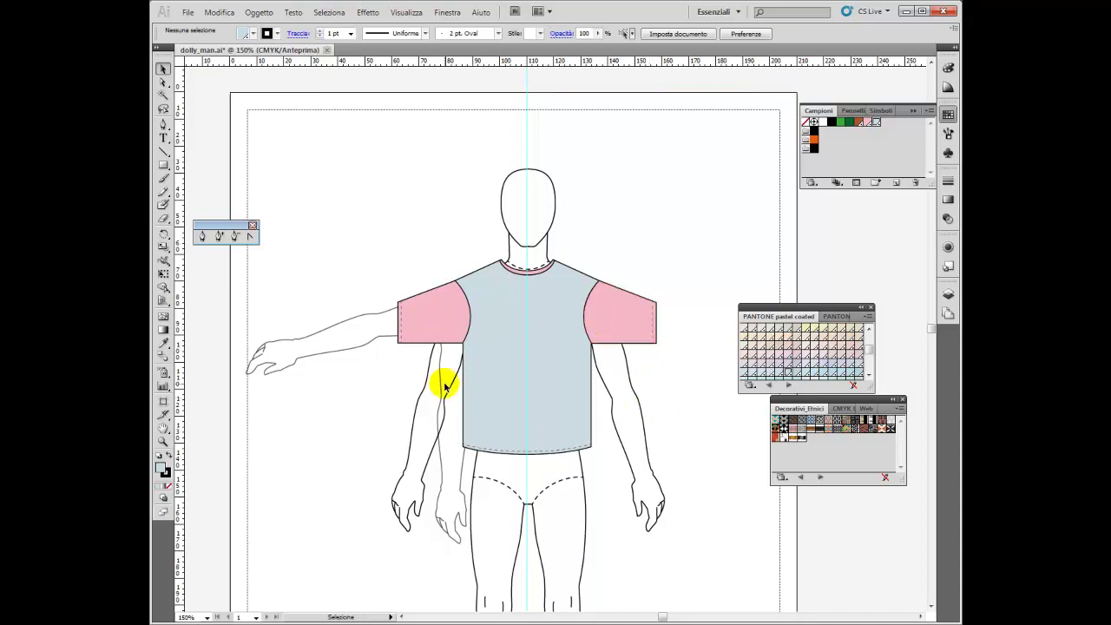
Open Camouflage0008_L.jpg from the Desktop, then return to the dolly_man.ai document
click(186, 12)
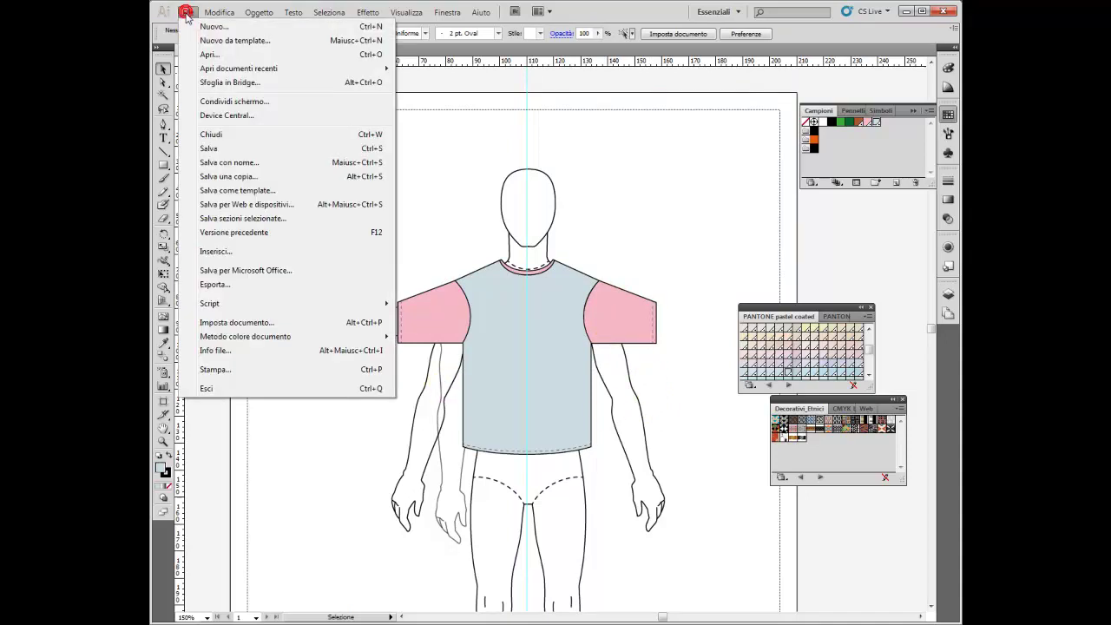
click(227, 54)
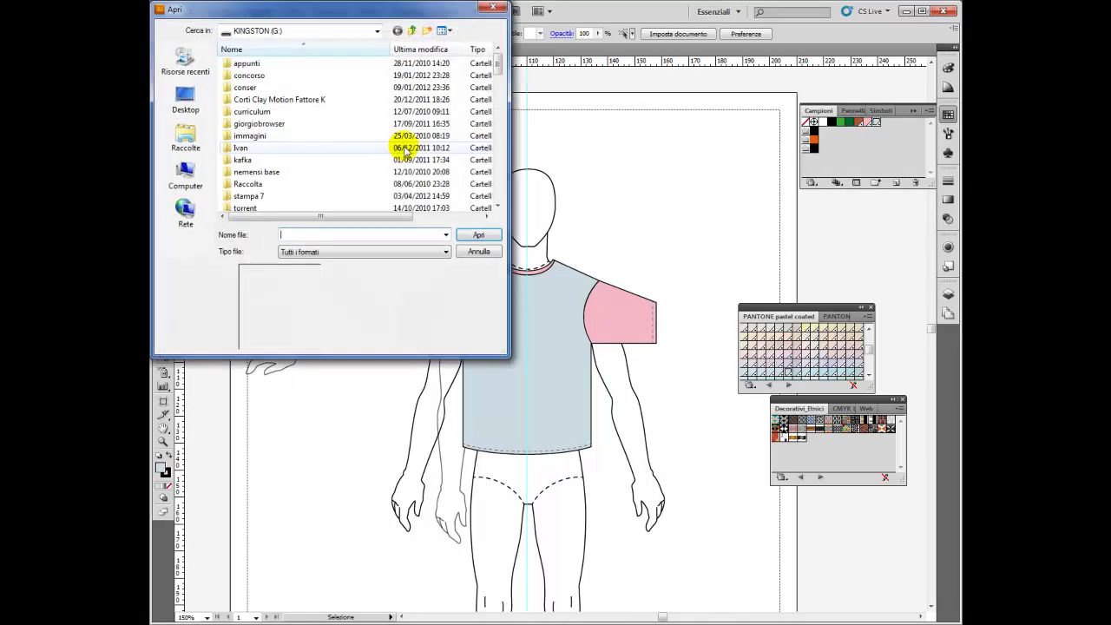
click(411, 31)
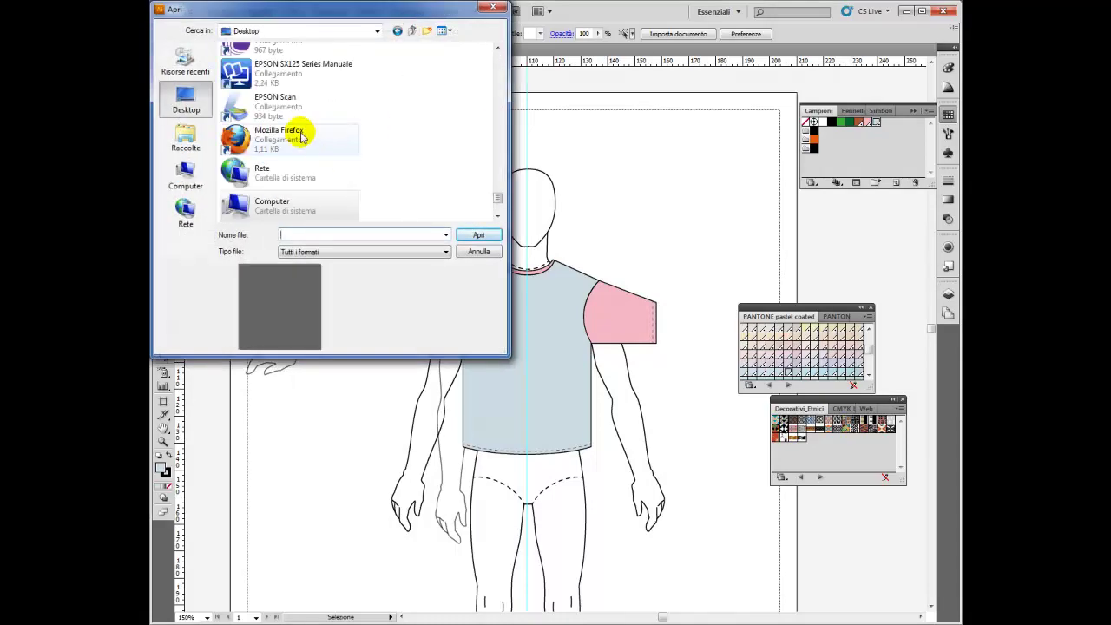
click(300, 133)
scroll(365, 144, up, 5)
scroll(496, 203, up, 5)
click(323, 67)
double_click(321, 65)
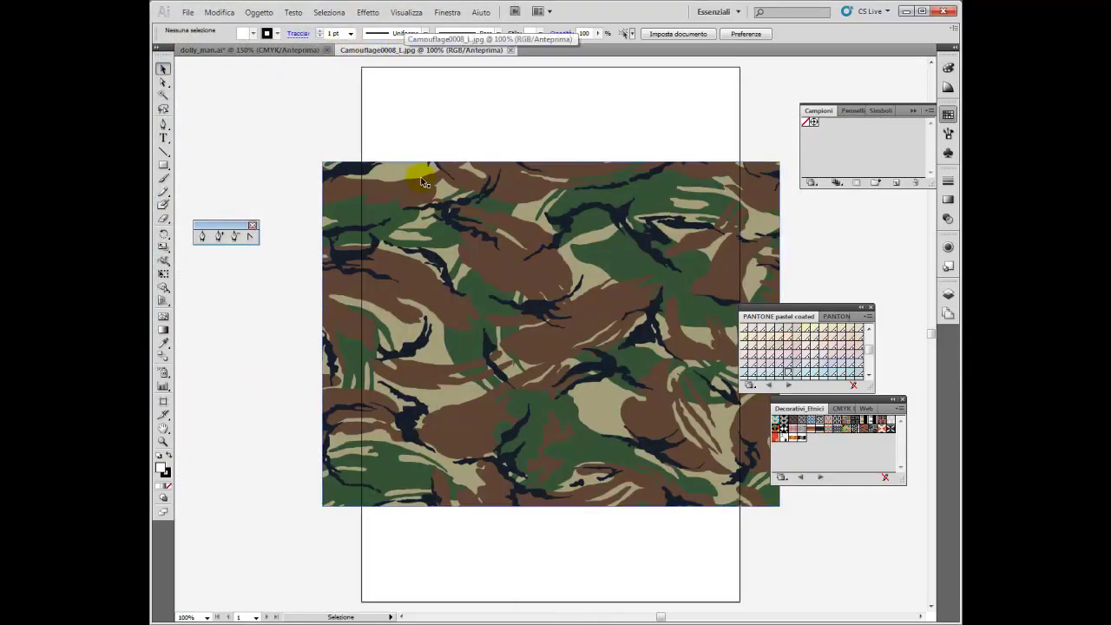
drag(517, 221, 503, 215)
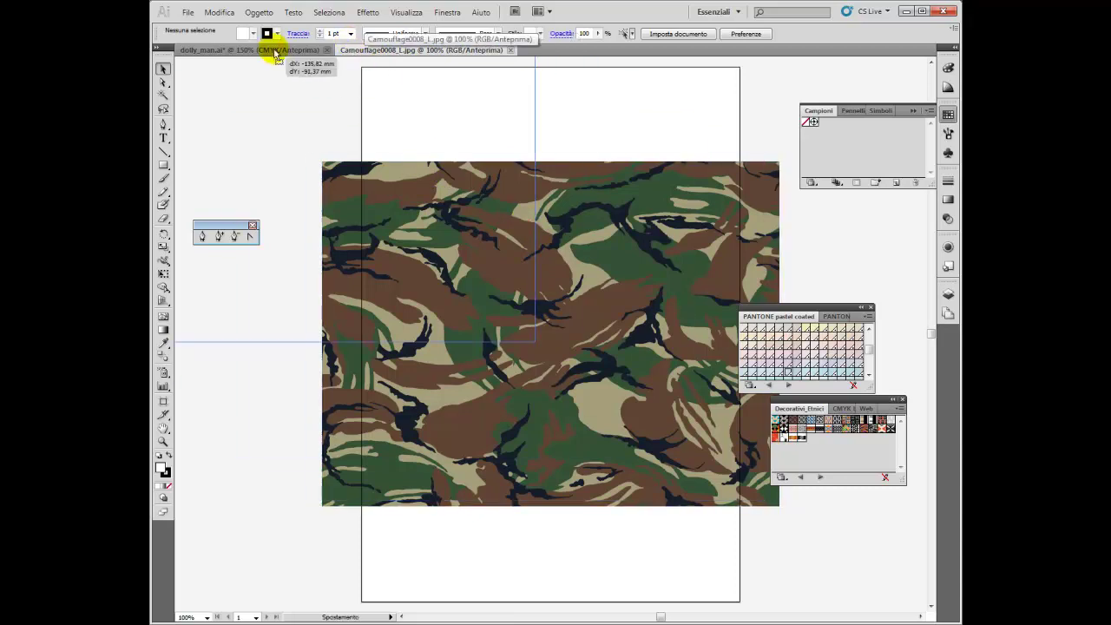
click(273, 50)
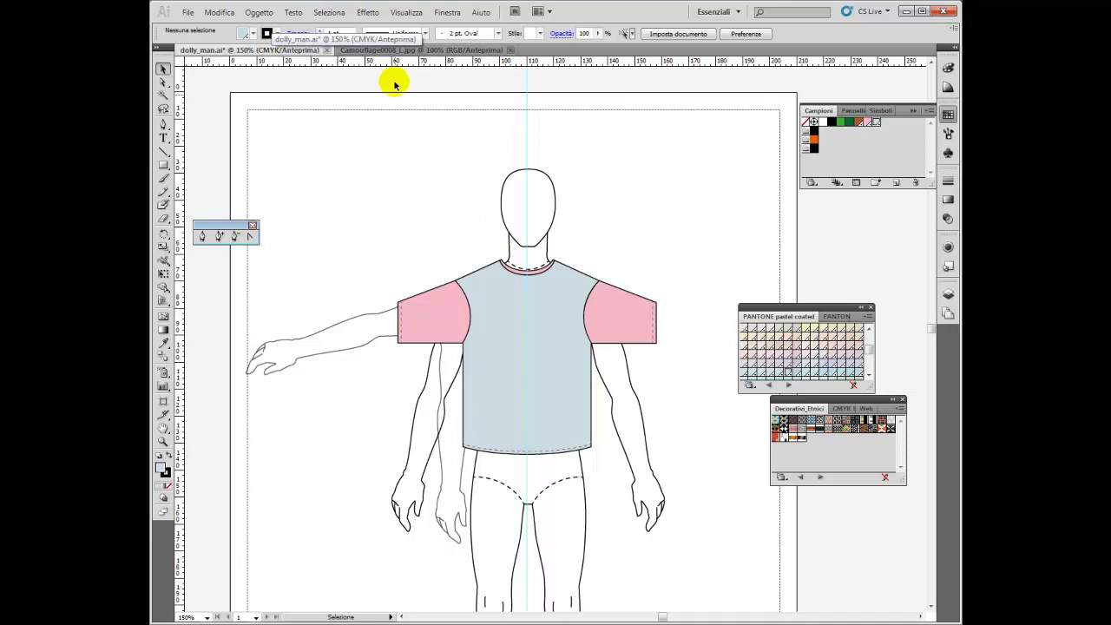
Bring the camouflage image into the dolly_man document and position it over the torso
click(438, 50)
mouse_move(552, 252)
mouse_down()
mouse_move(265, 52)
mouse_move(463, 256)
mouse_up()
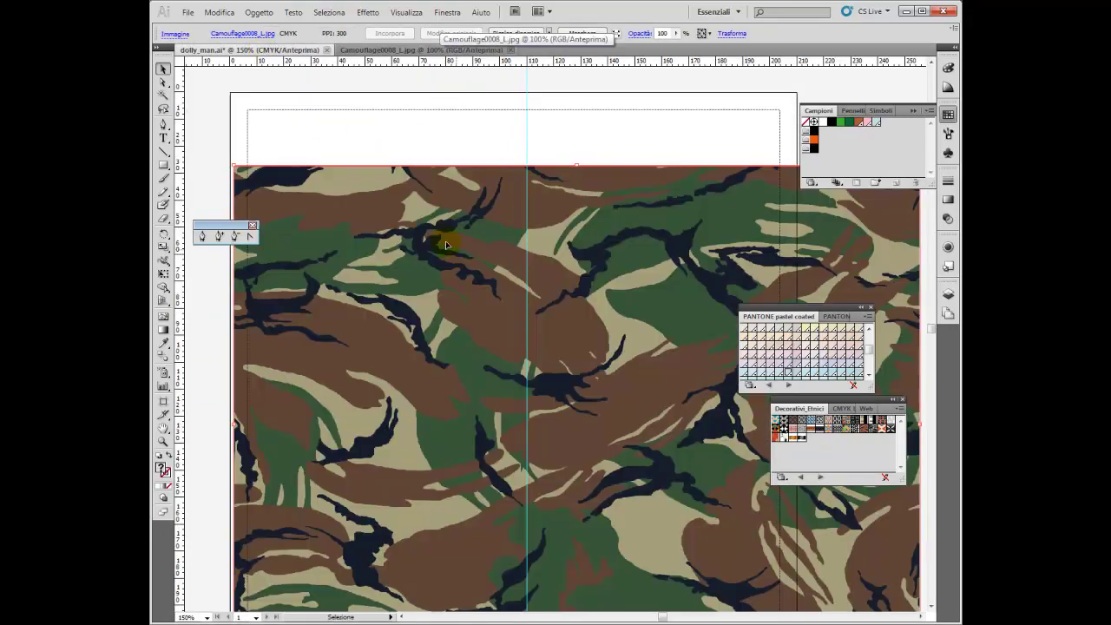
drag(235, 165, 493, 348)
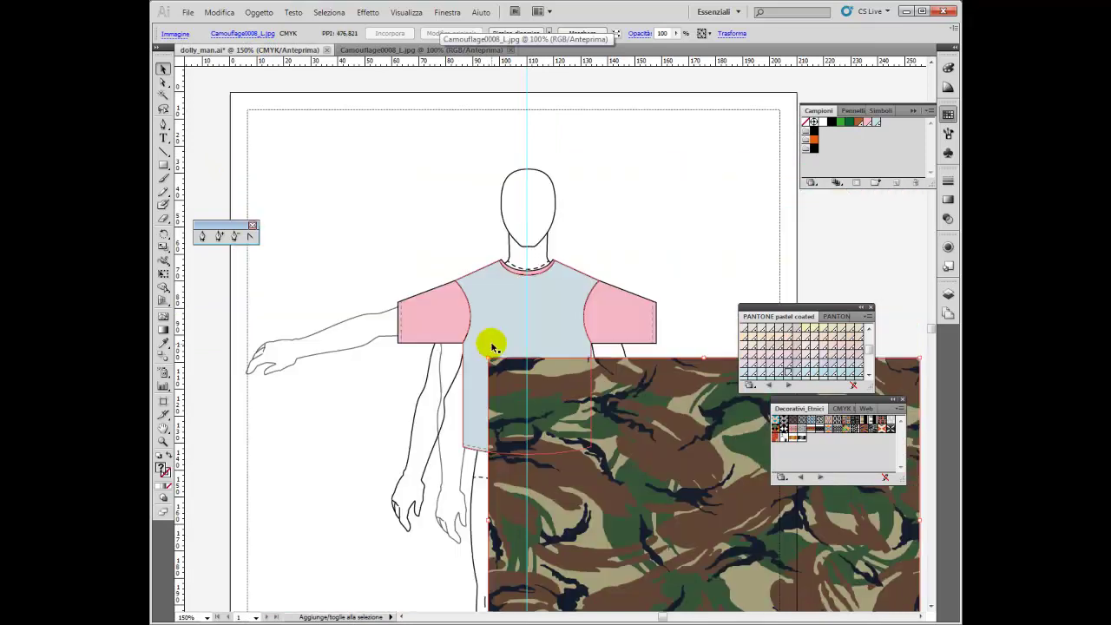
click(670, 420)
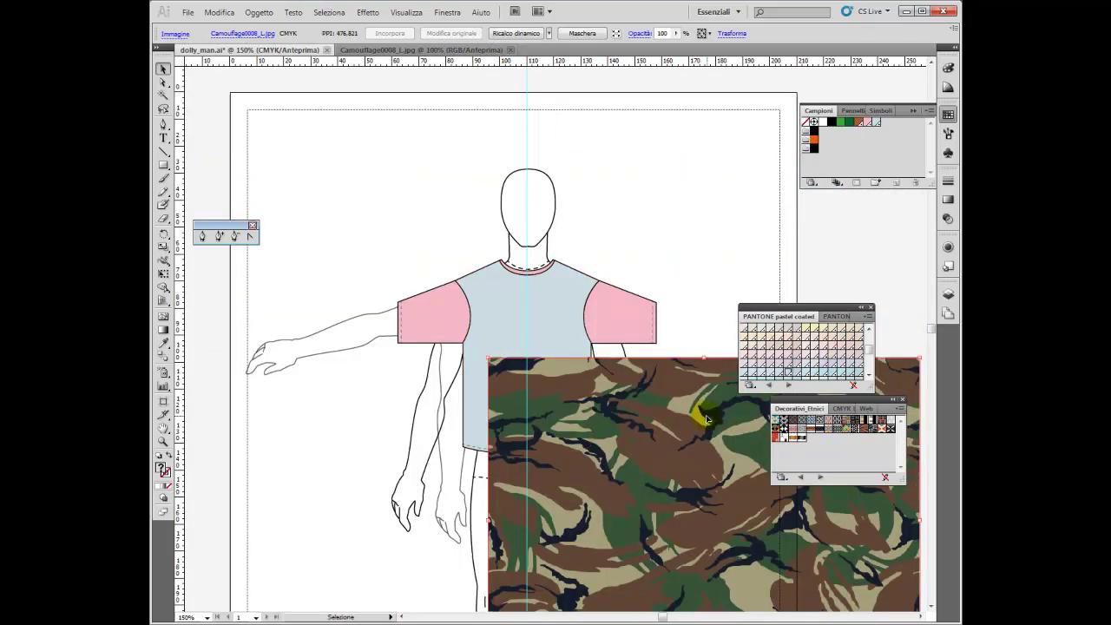
drag(701, 415, 536, 269)
Shrink the camouflage image to fit the torso and send it behind the T-shirt
drag(747, 209, 697, 247)
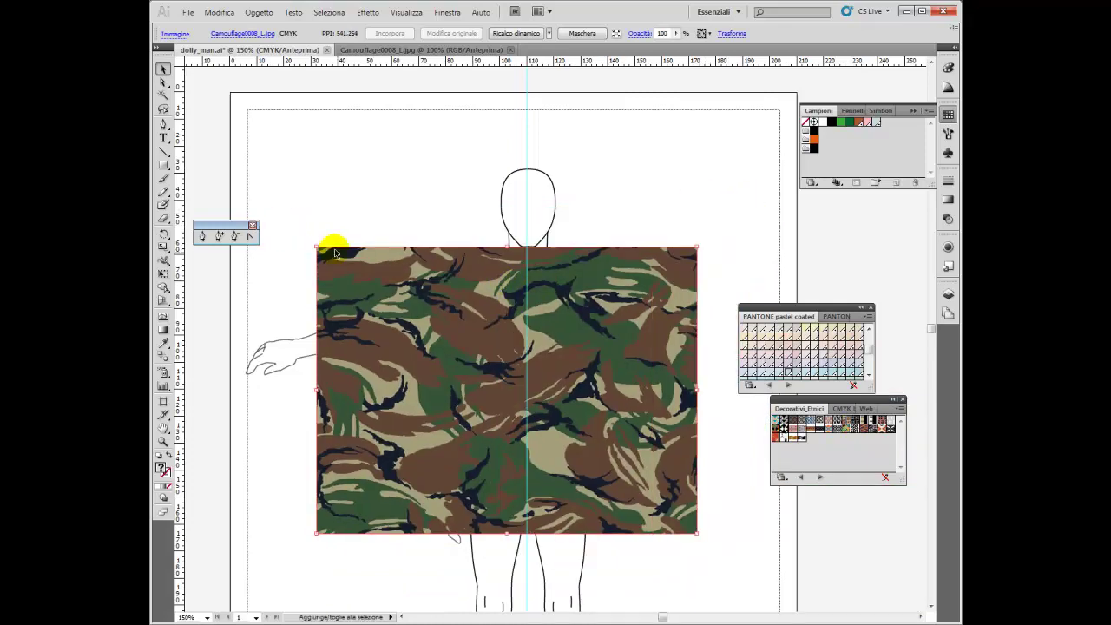
drag(318, 249, 341, 266)
right_click(563, 346)
mouse_move(598, 417)
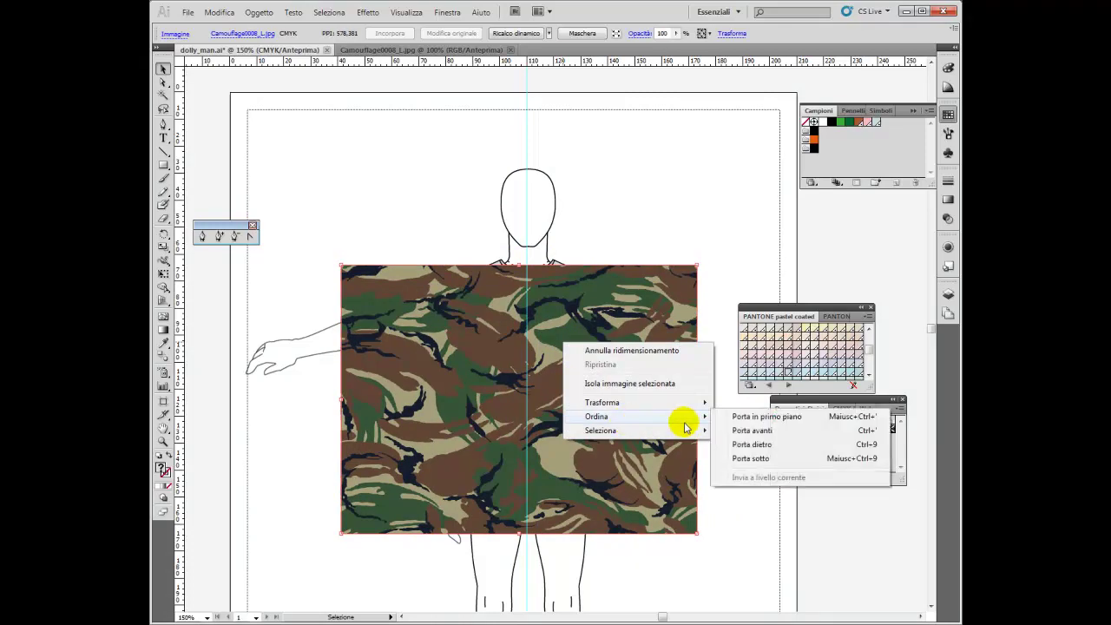
click(769, 460)
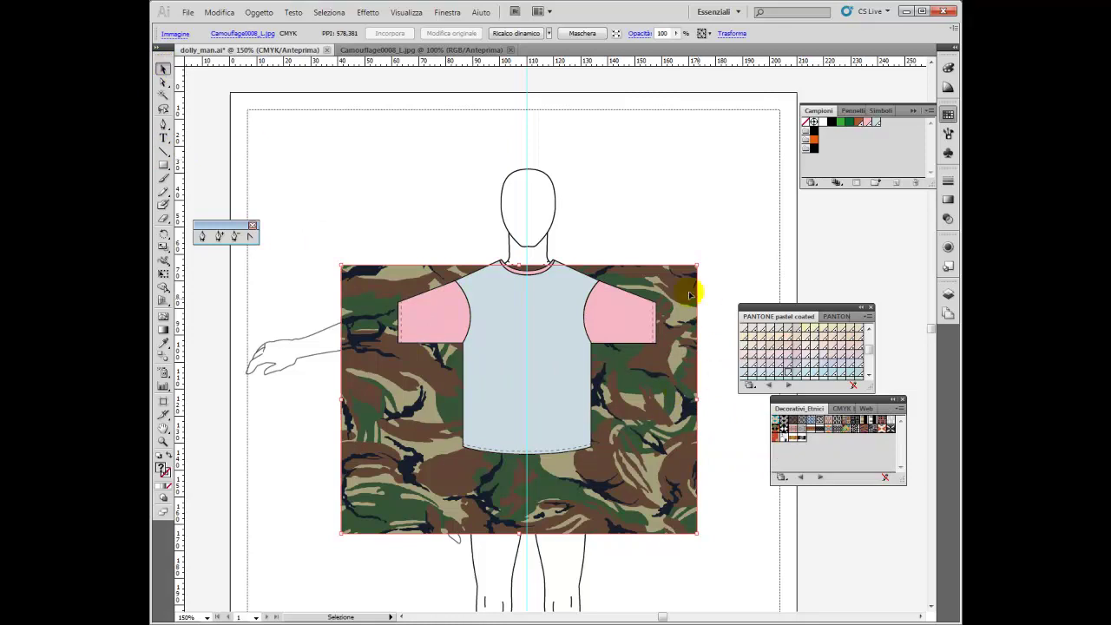
Nudge and rotate the camouflage about 10°, then clip it to the shirt body
key(Up)
key(Up)
key(Up)
key(Up)
key(Up)
key(Up)
key(Up)
key(Up)
key(Up)
key(Up)
key(Up)
key(Right)
key(Right)
key(Right)
key(Right)
key(Right)
key(Right)
key(Right)
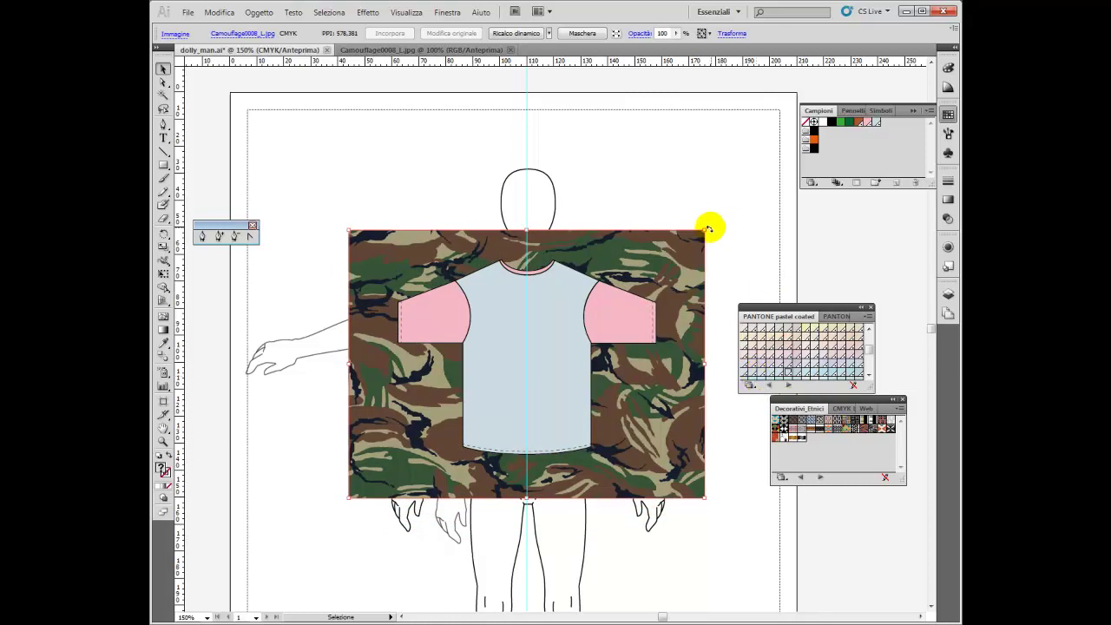
drag(709, 227, 694, 187)
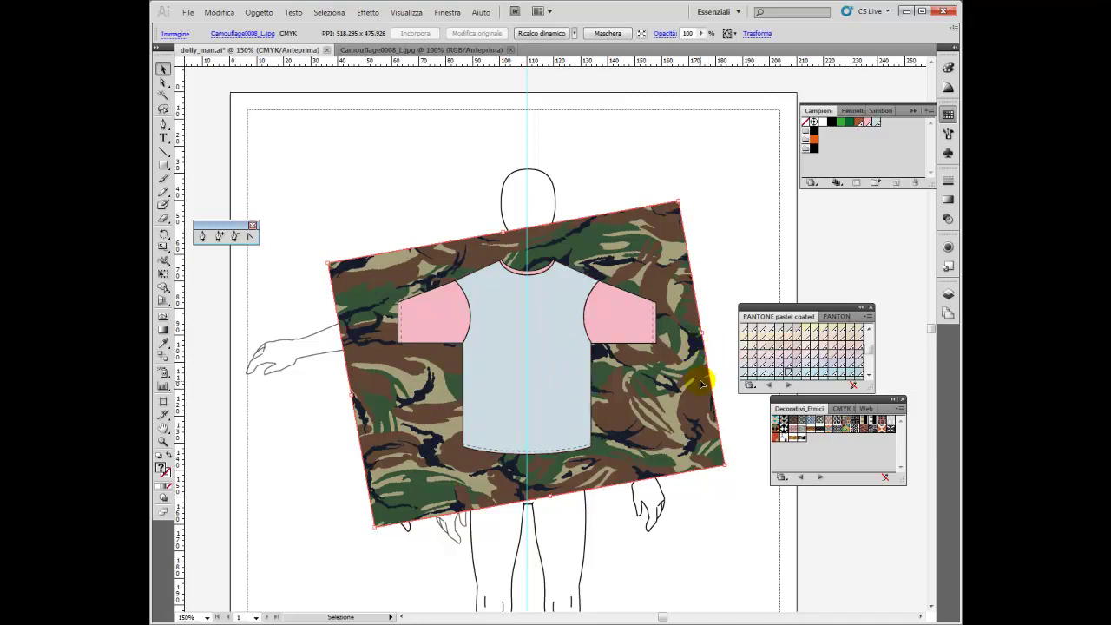
shift+click(590, 413)
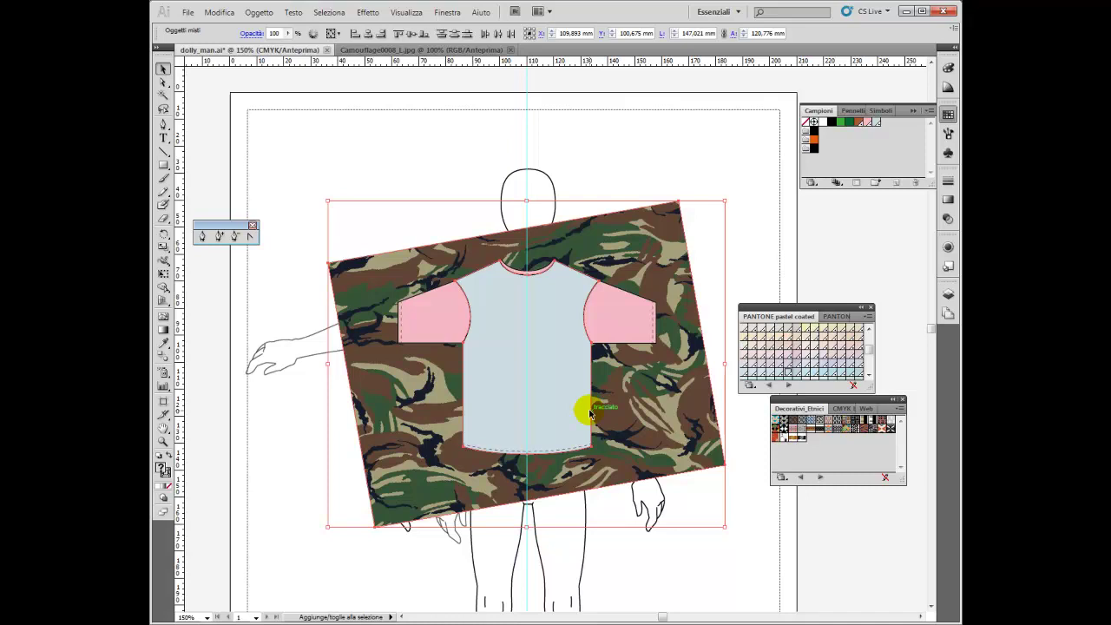
right_click(560, 374)
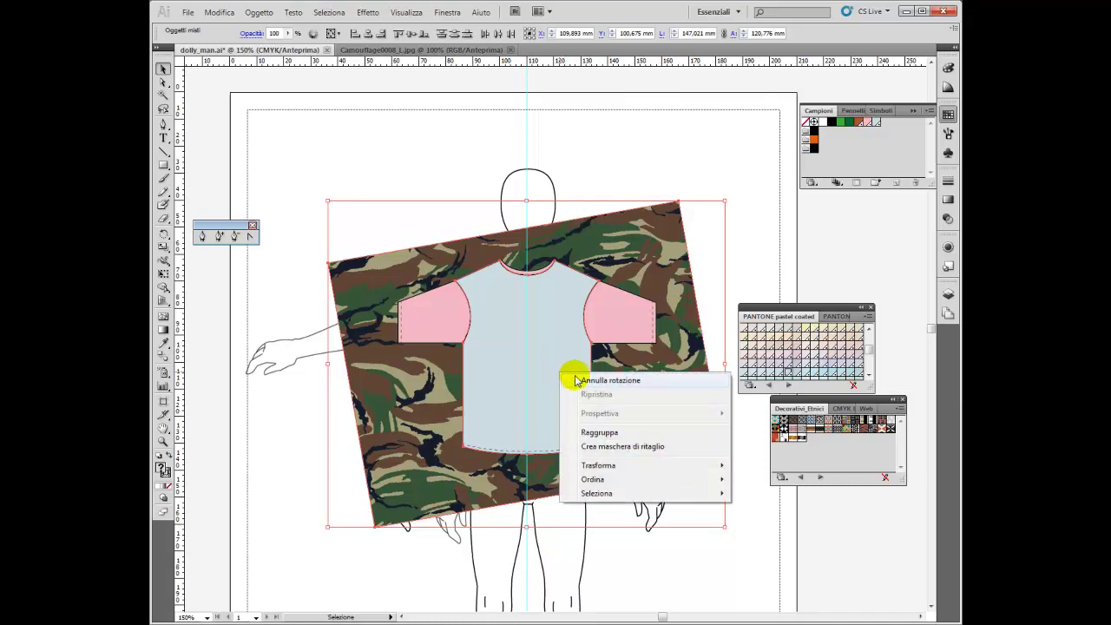
click(633, 452)
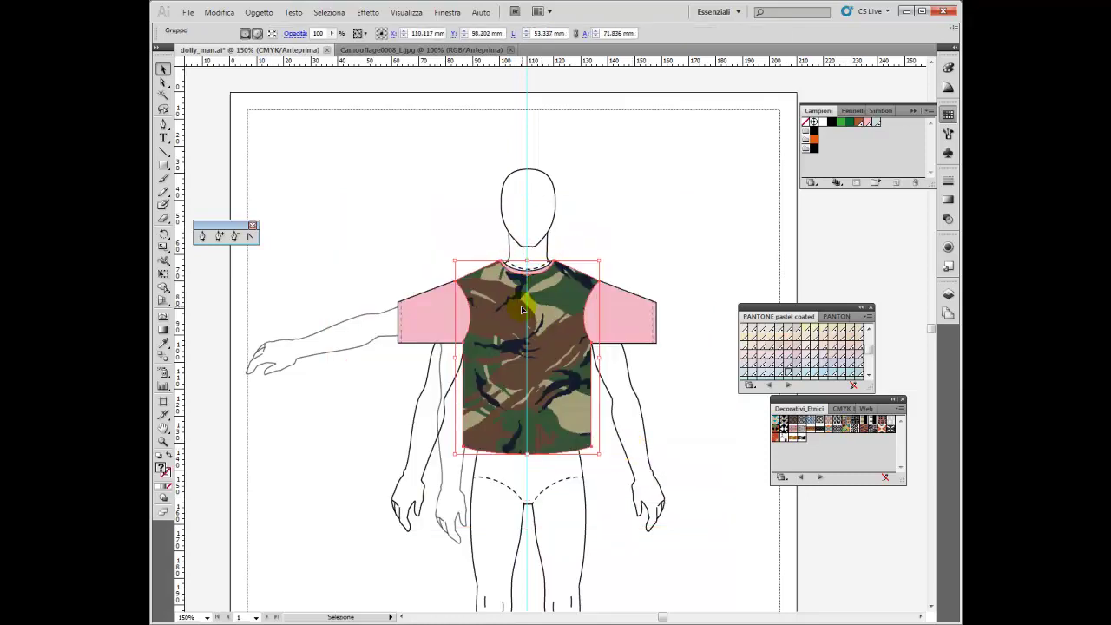
Send the camouflage-clipped shirt body to the back with Ordina > Porta sotto, then deselect
right_click(547, 312)
mouse_move(583, 418)
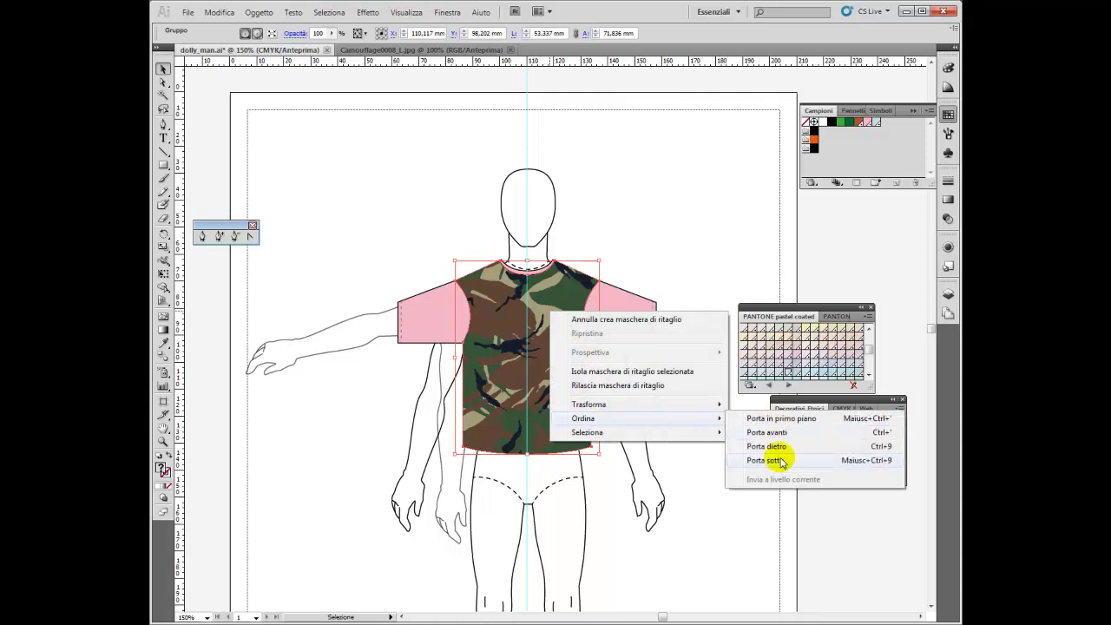
click(768, 460)
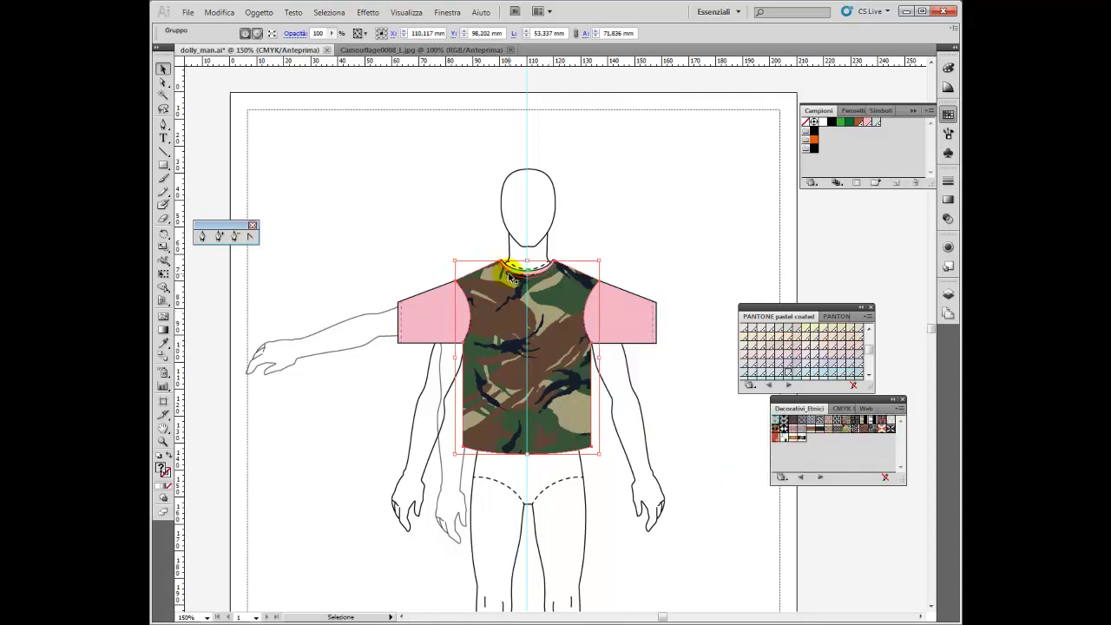
click(670, 385)
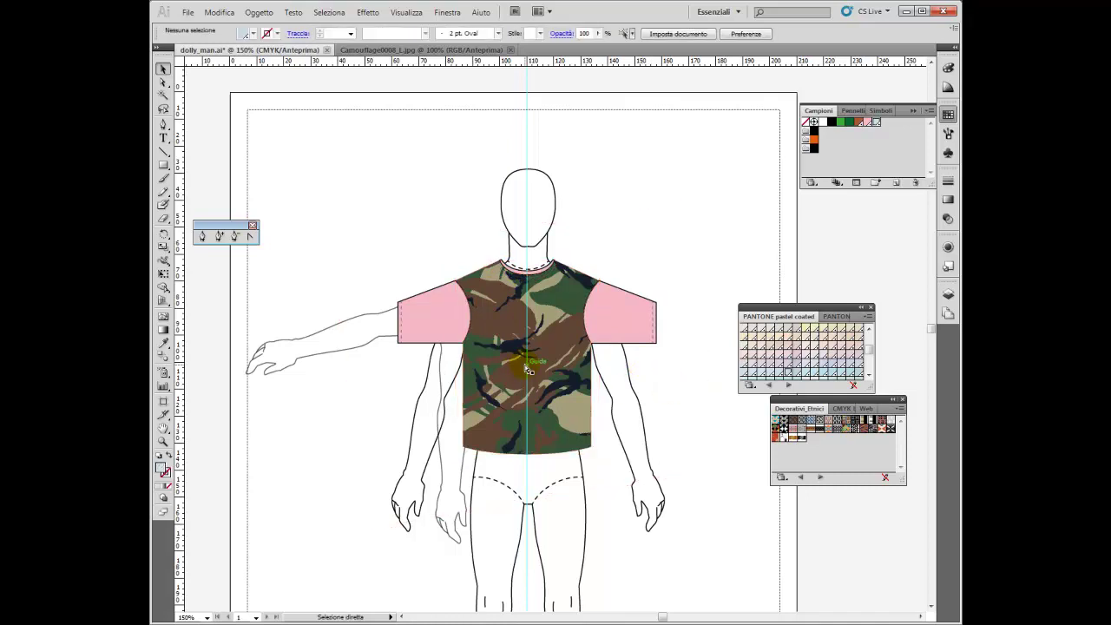
key(ctrl+z)
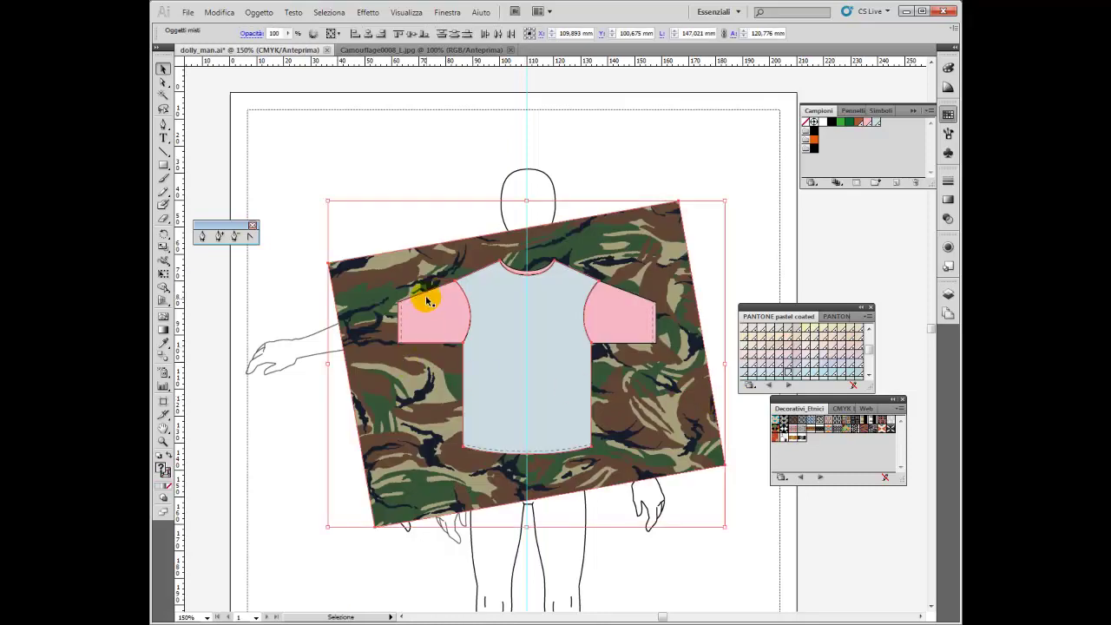
click(425, 303)
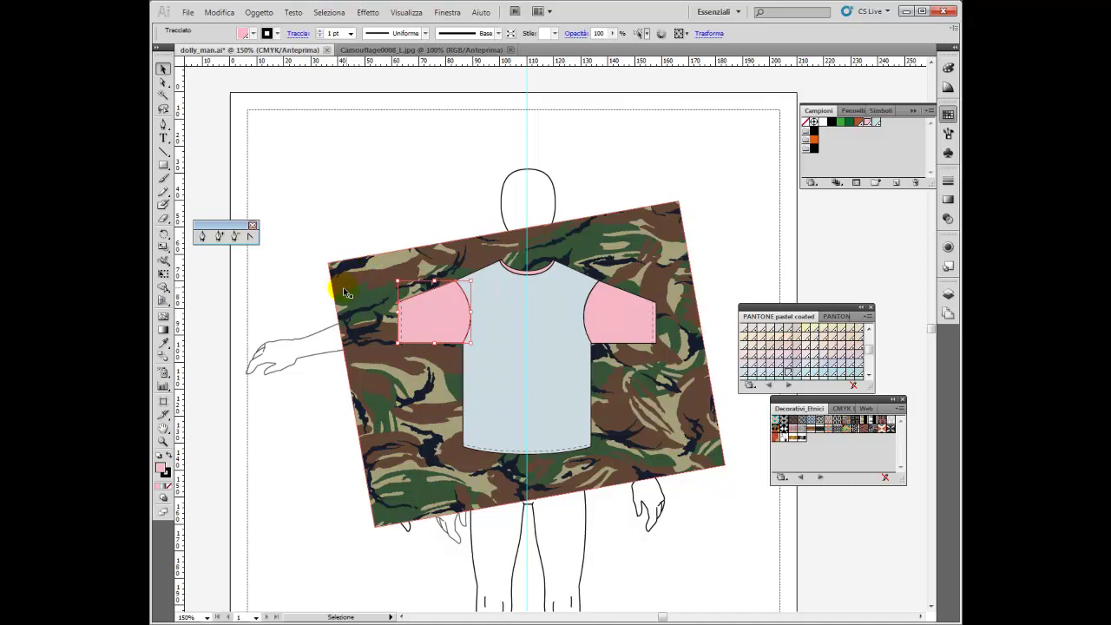
shift+click(363, 439)
right_click(438, 328)
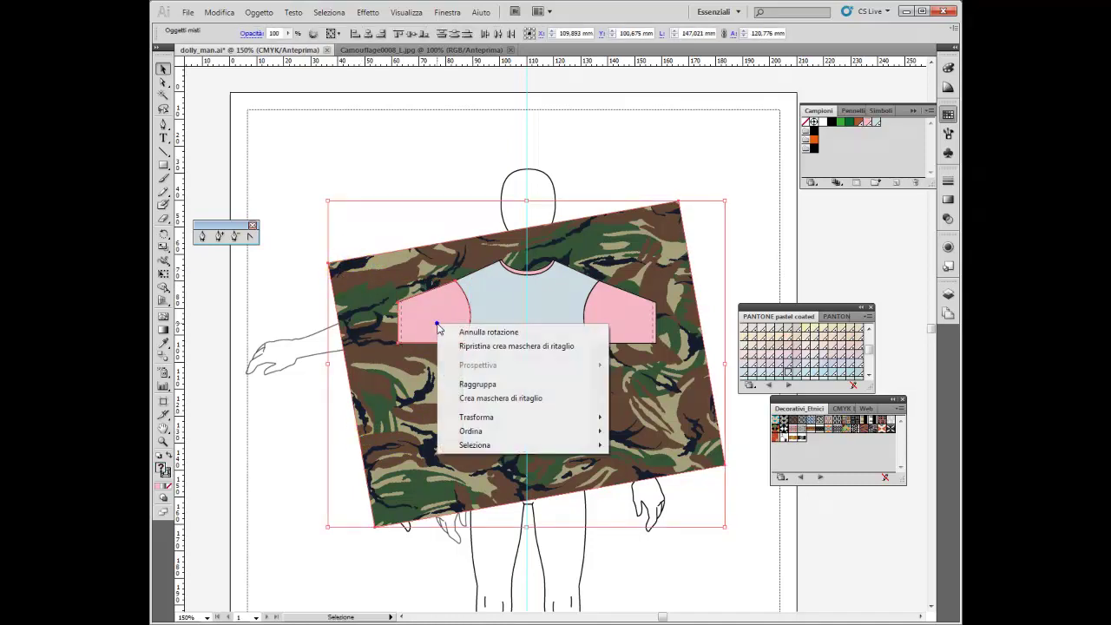
click(496, 398)
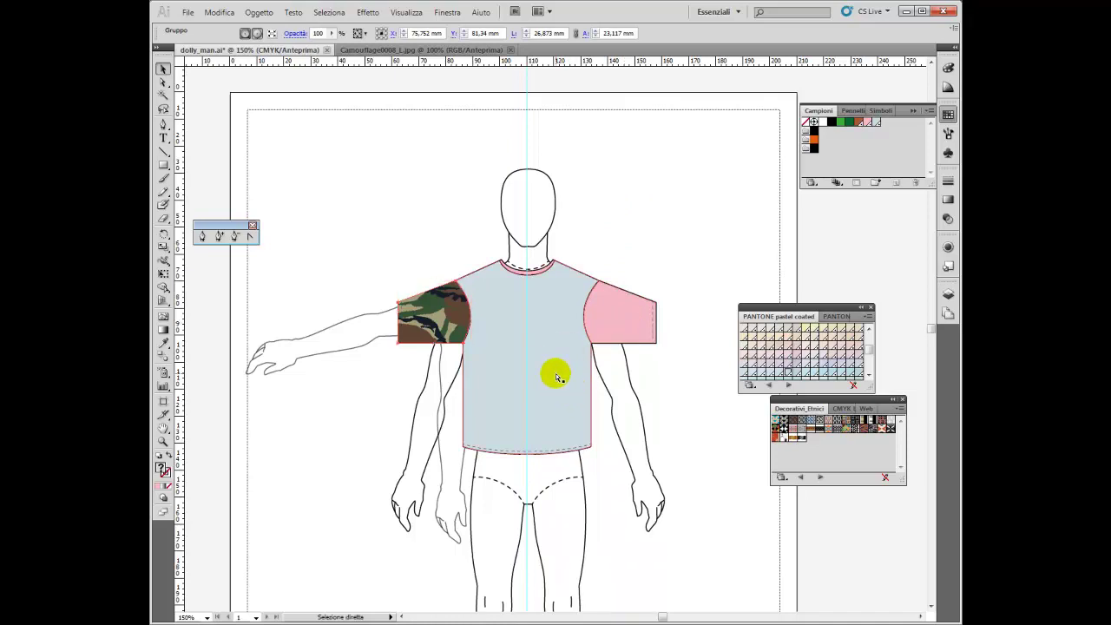
key(ctrl+alt+7)
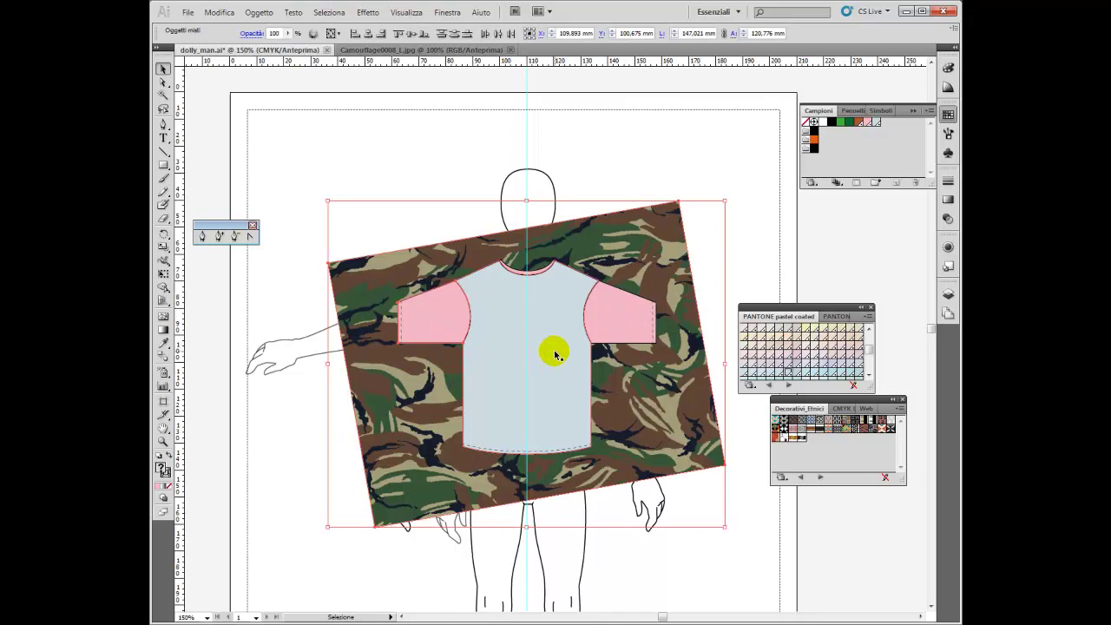
right_click(573, 397)
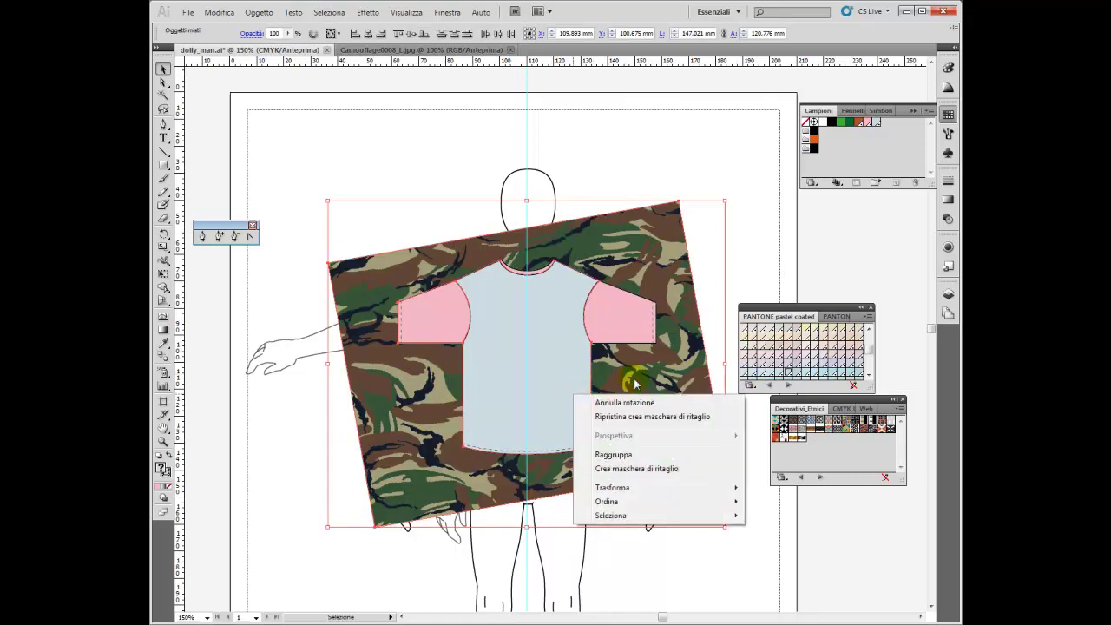
click(694, 157)
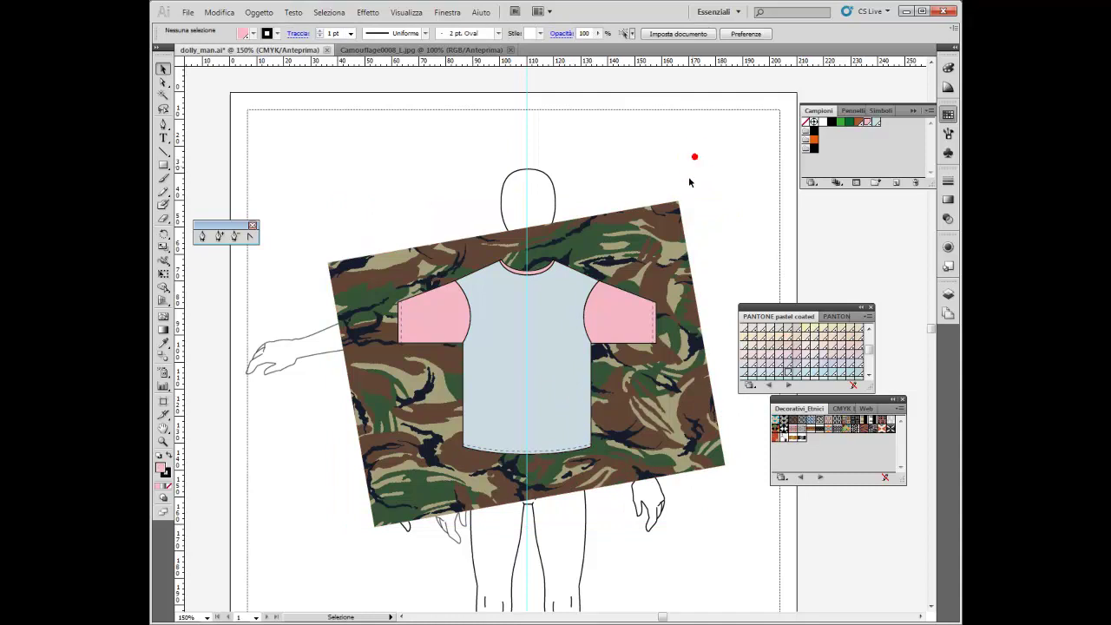
click(708, 379)
shift+click(590, 405)
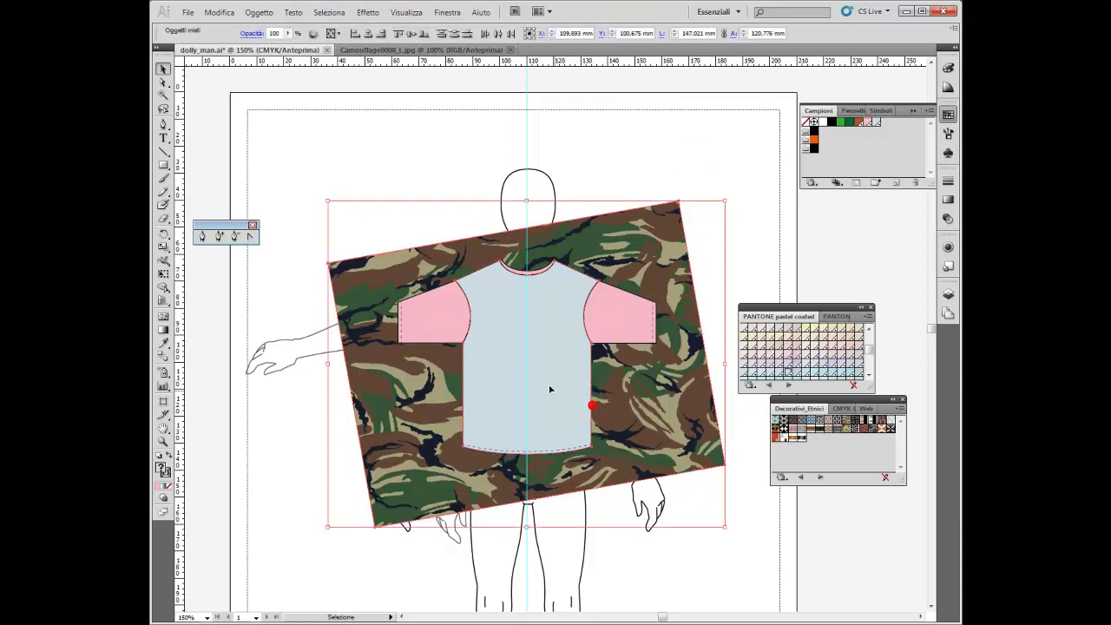
right_click(542, 382)
click(600, 454)
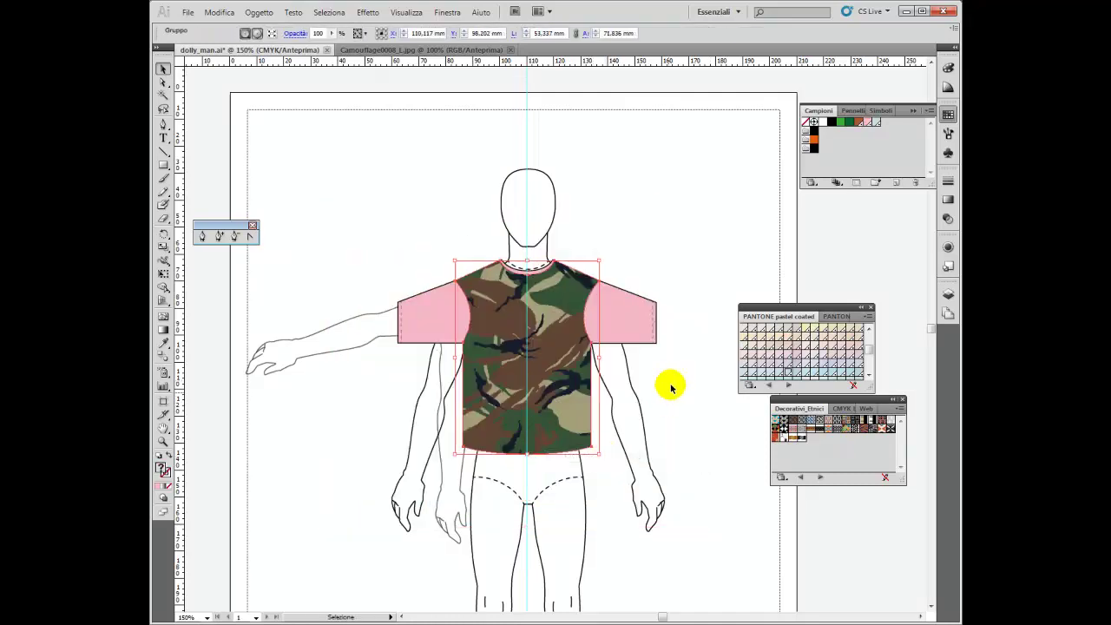
click(671, 377)
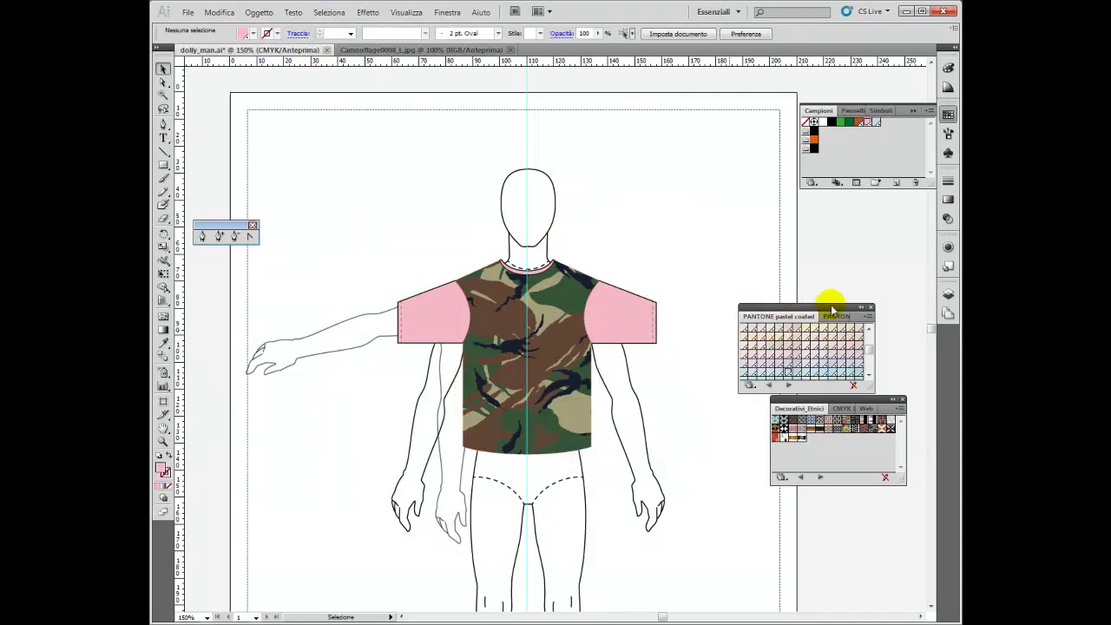
Spray the winged-eagle symbol from the Symbols library onto the shirt front
click(880, 111)
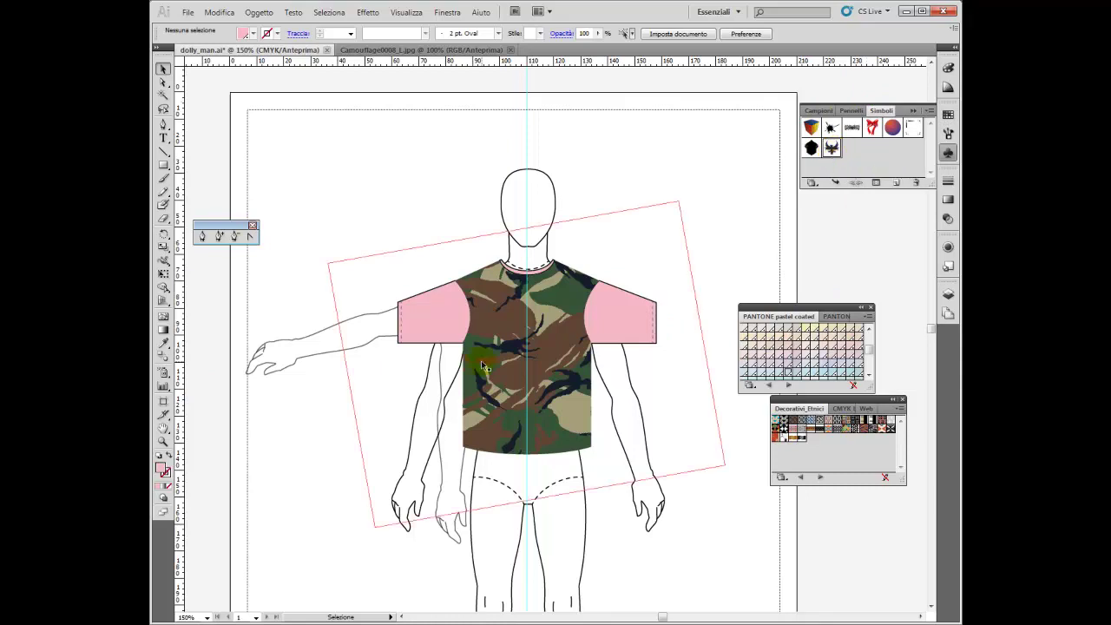
click(199, 322)
click(163, 375)
drag(514, 373, 536, 357)
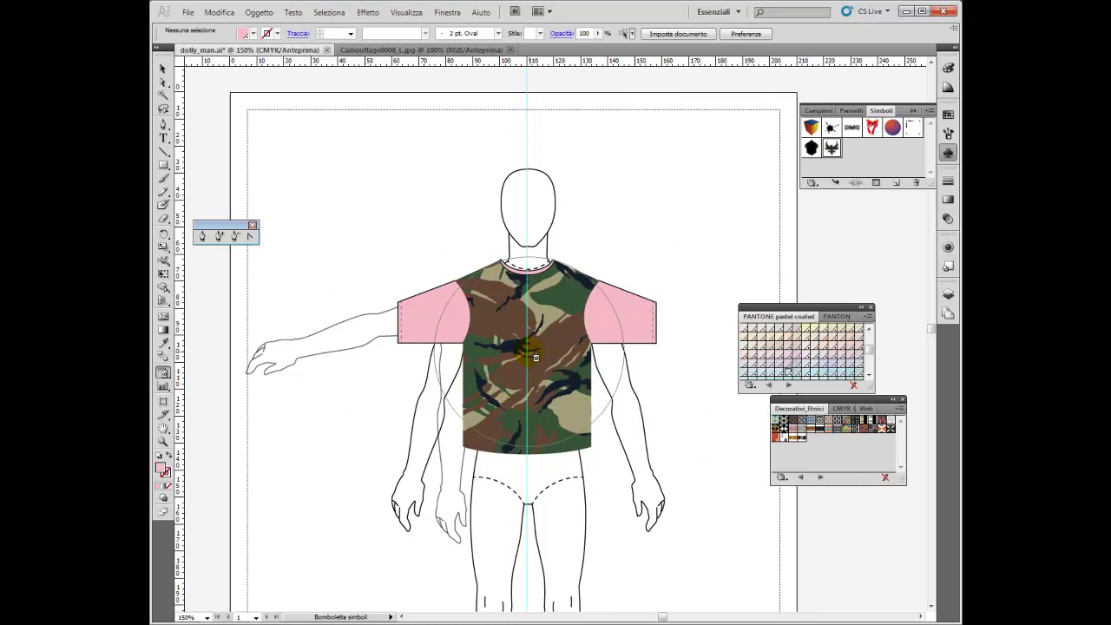
click(162, 69)
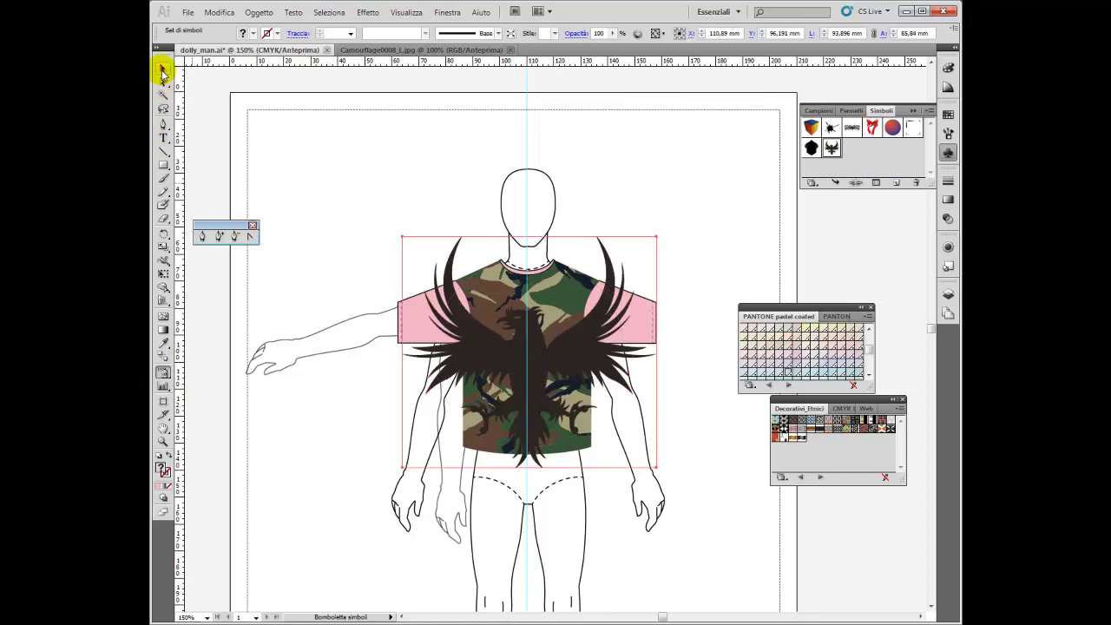
Scale the eagle down to about 59 × 54 mm and nudge it up-left over the chest
click(402, 238)
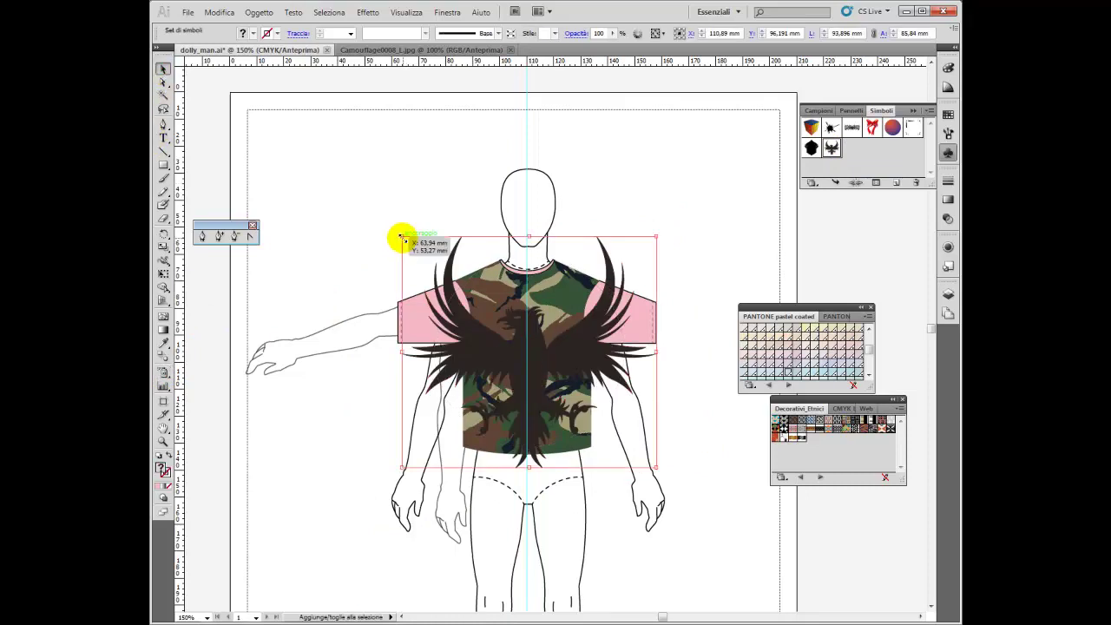
drag(402, 238, 477, 299)
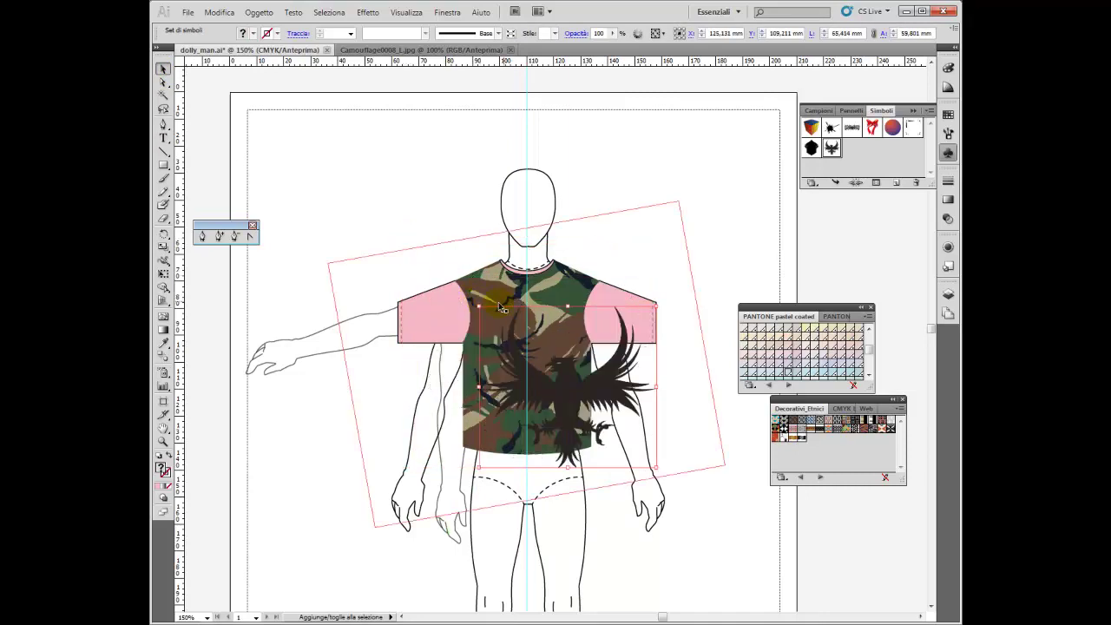
drag(478, 299, 495, 322)
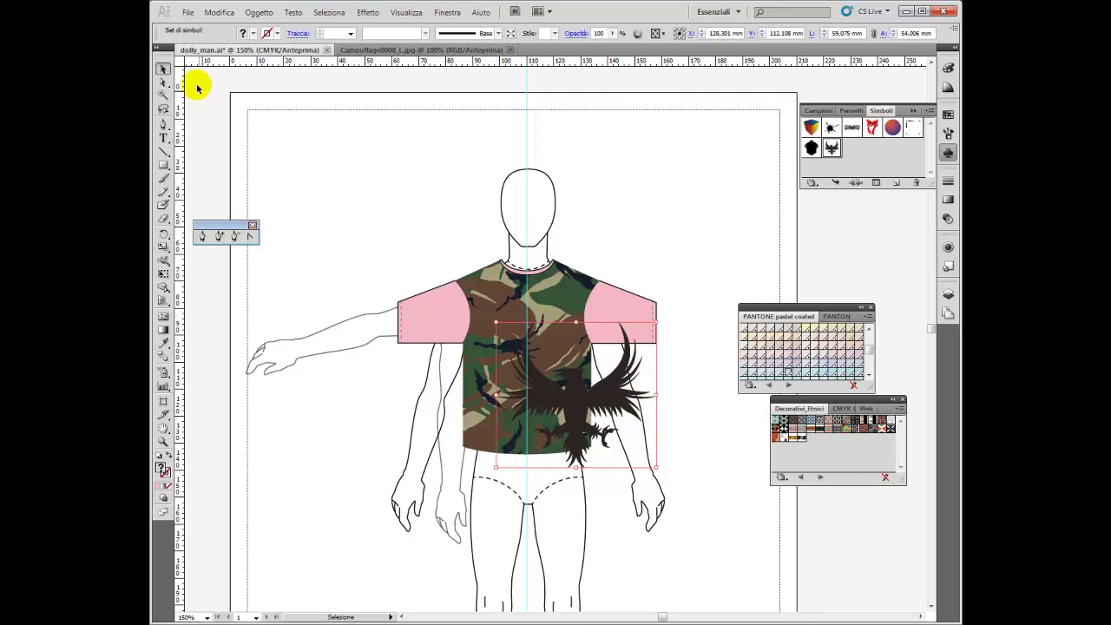
key(Left)
key(Left)
key(Left)
key(Left)
key(Left)
key(Left)
key(Left)
key(Left)
key(Left)
key(Left)
key(Left)
key(Left)
key(Up)
key(Up)
key(Up)
key(Up)
key(Up)
key(Up)
key(Up)
key(Up)
key(Up)
key(Up)
key(Up)
key(Up)
key(Up)
key(Up)
key(Up)
In isolation mode, shrink the eagle further and move it to the chest centre
double_click(566, 352)
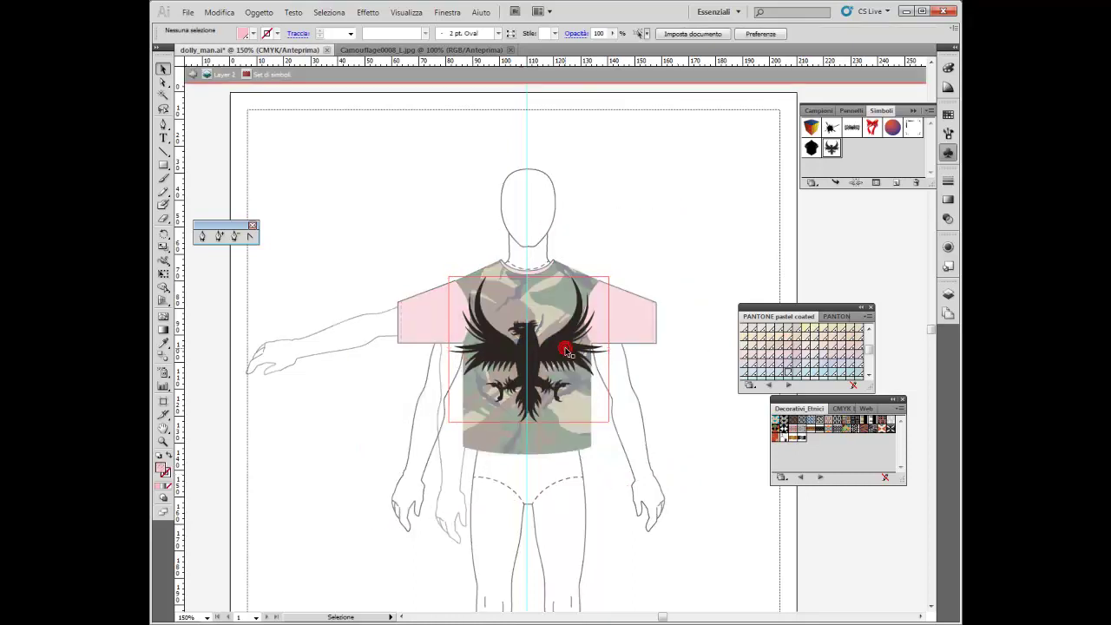
click(454, 279)
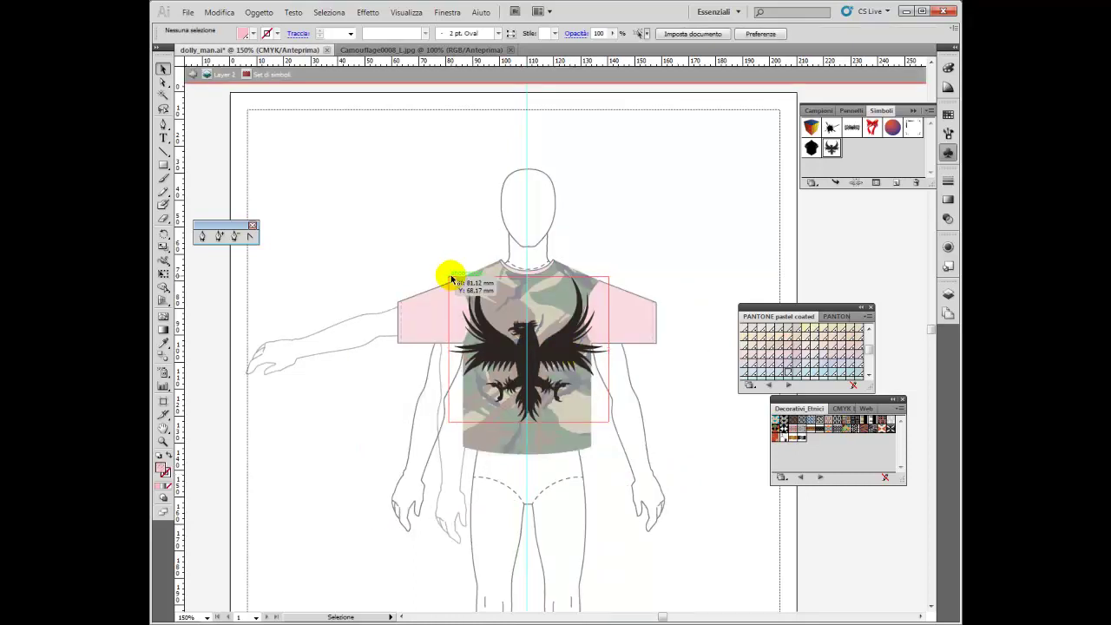
drag(452, 279, 465, 292)
drag(609, 292, 591, 306)
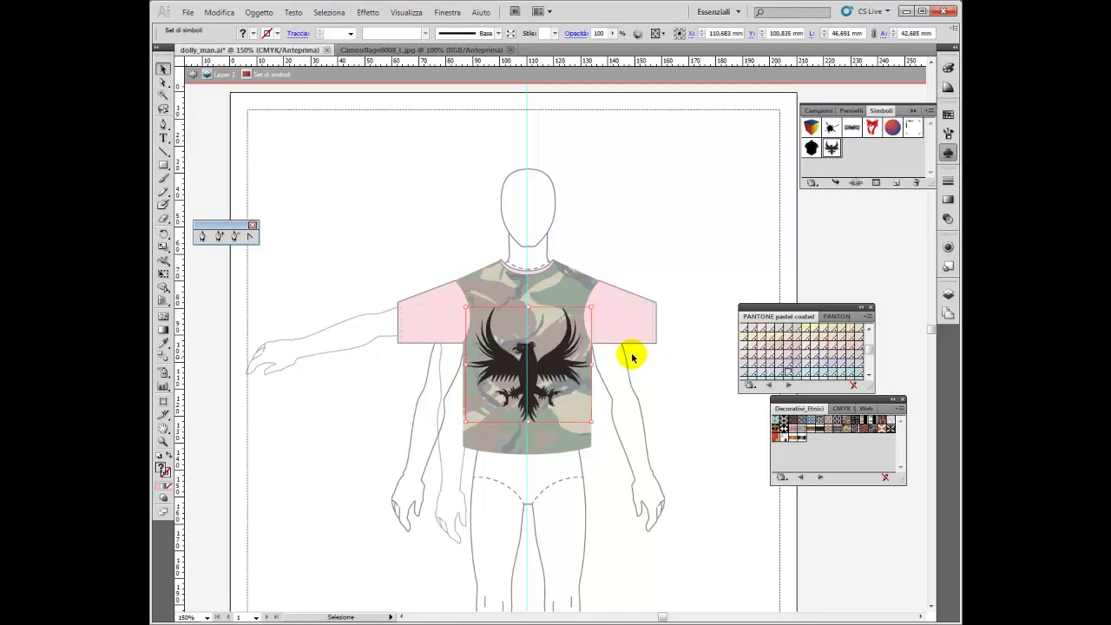
drag(510, 313, 509, 298)
click(361, 250)
Reselect the eagle symbol set and bring up its stroke and appearance settings
click(947, 185)
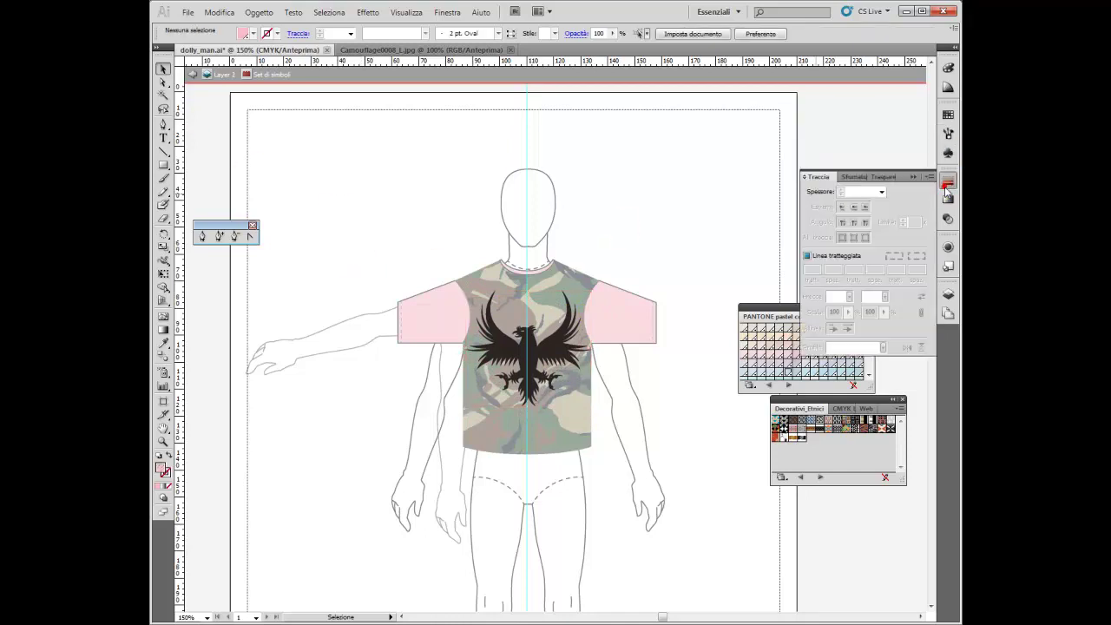
click(554, 363)
click(947, 246)
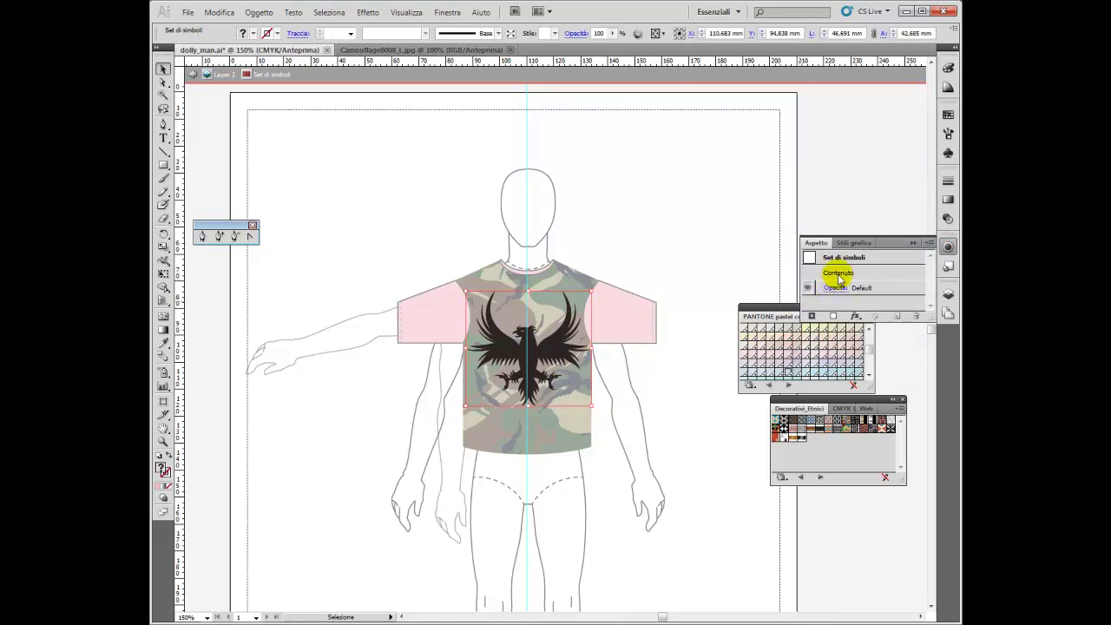
Lower the eagle's opacity to 49% and leave isolation mode
click(612, 34)
drag(591, 49, 577, 48)
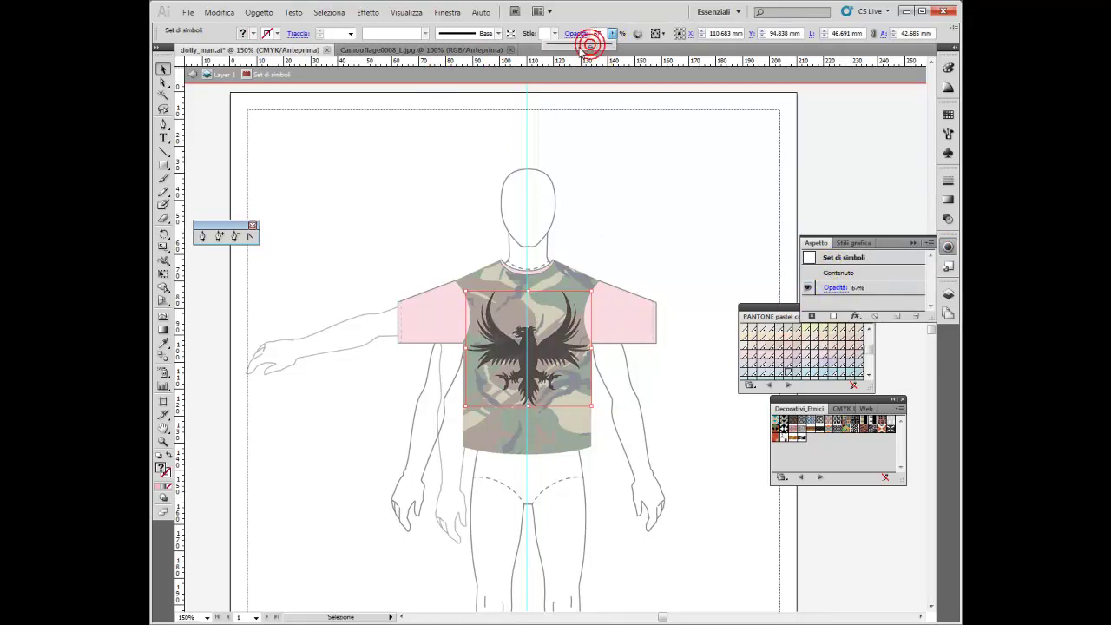
double_click(658, 254)
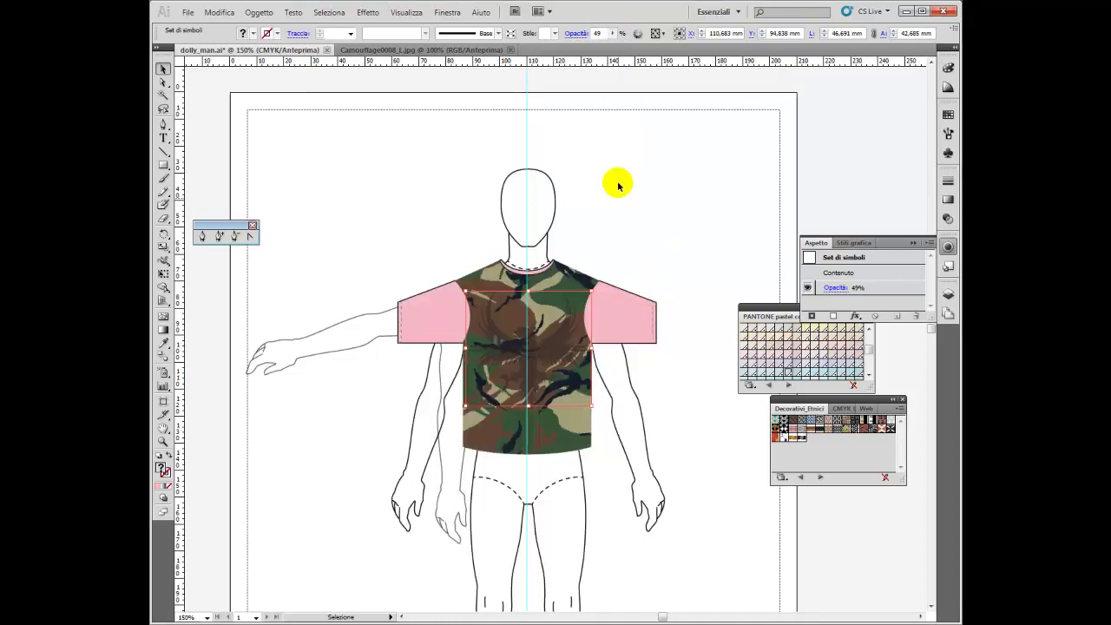
Raise the eagle's opacity to 95% and pick the large round brush
click(613, 34)
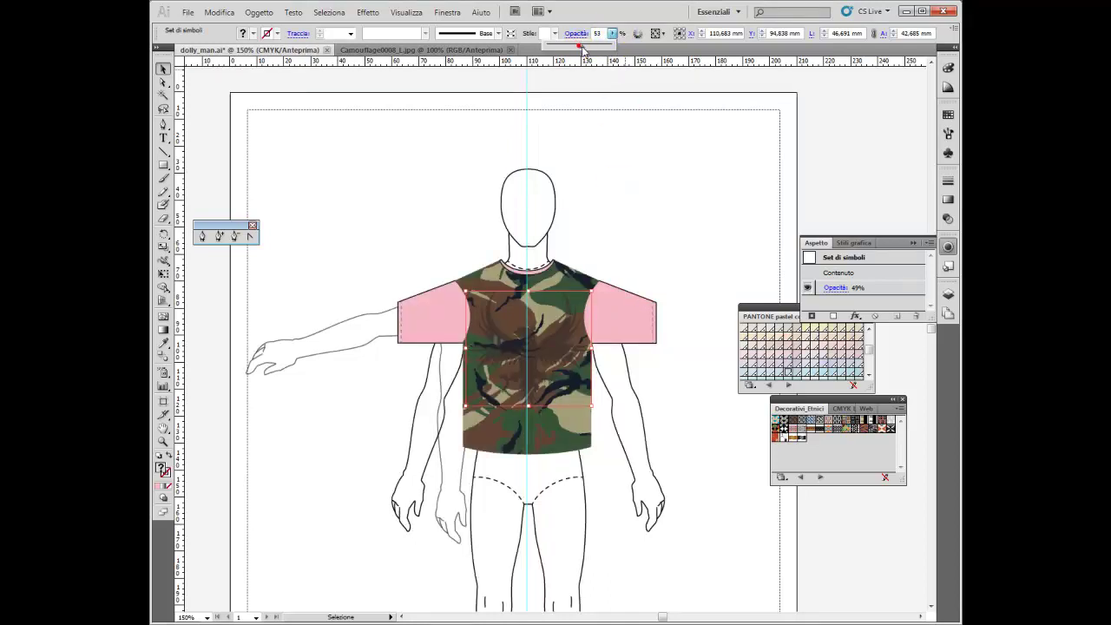
drag(610, 52, 609, 44)
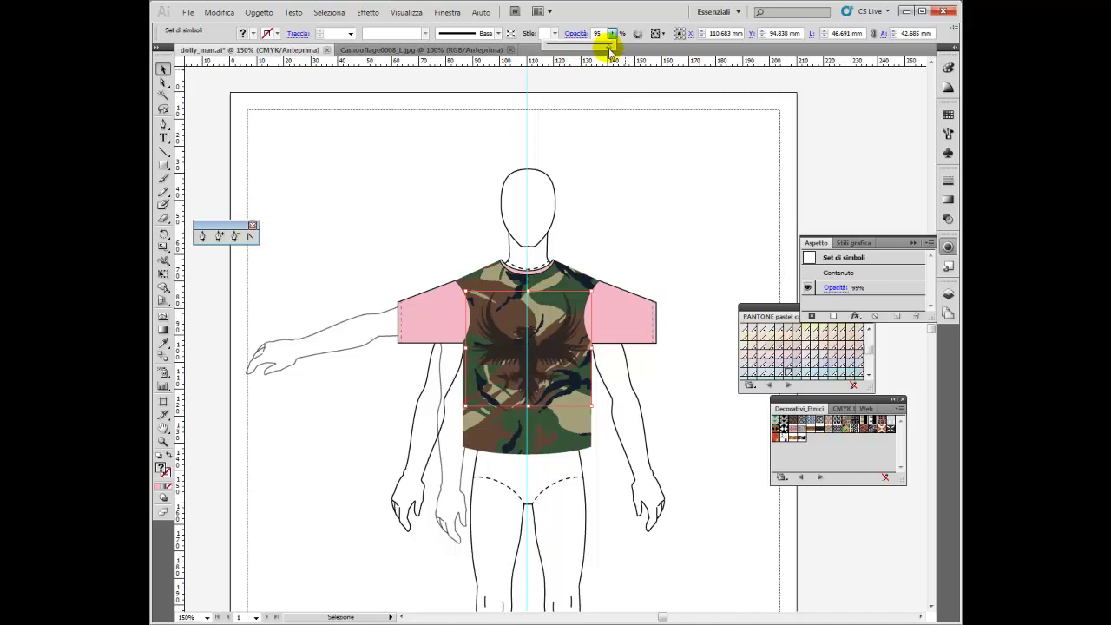
click(499, 34)
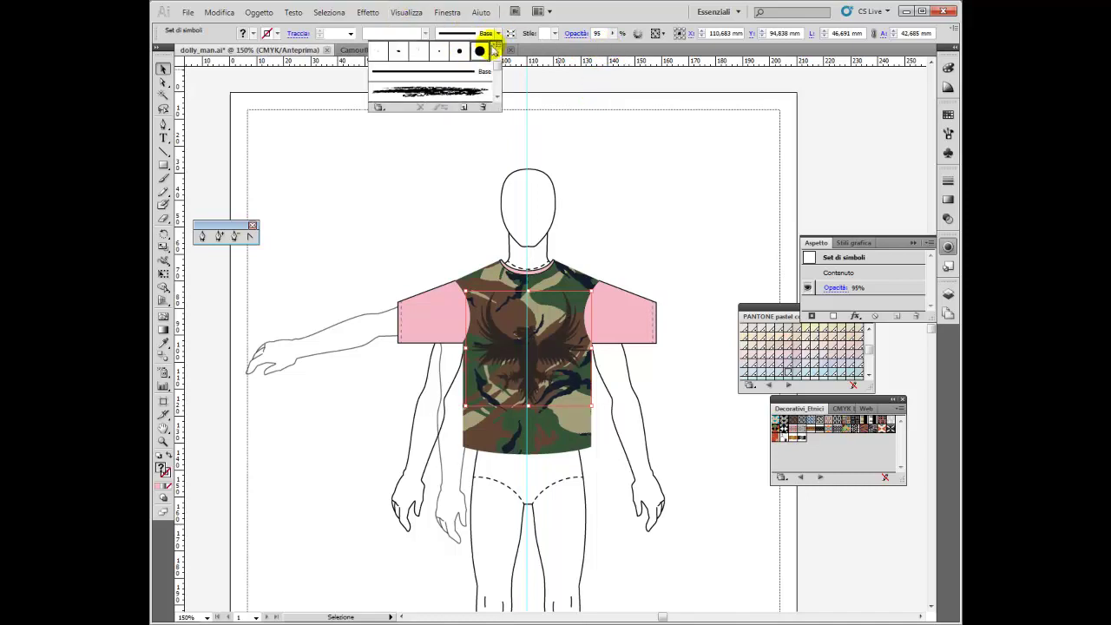
click(480, 52)
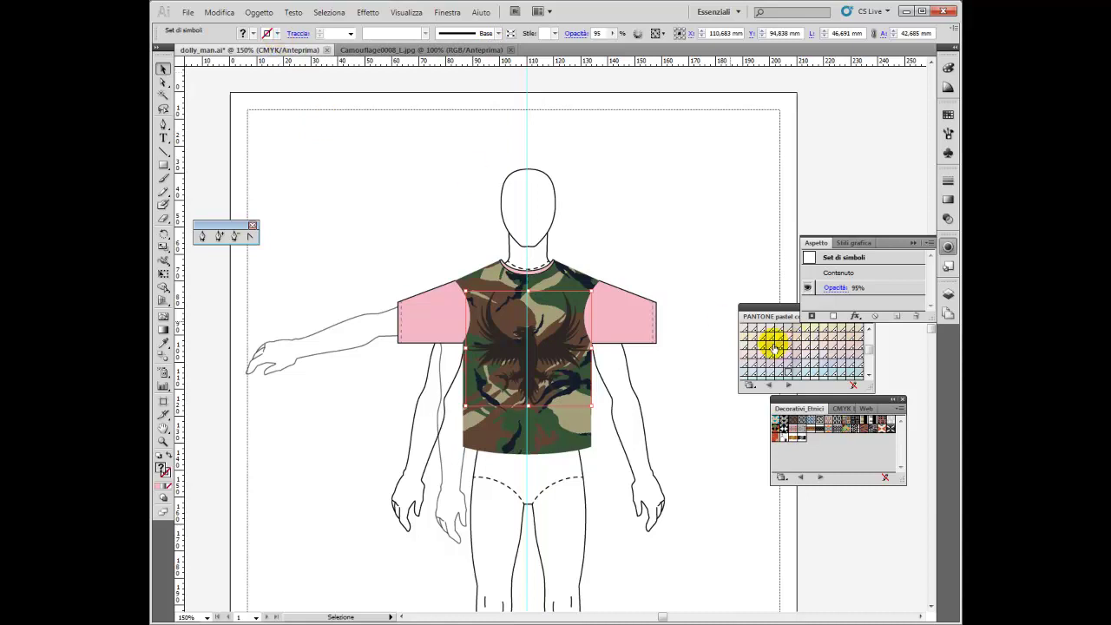
Try Multiply, Darken and Overlay blend modes on the eagle in the Transparency panel
click(875, 288)
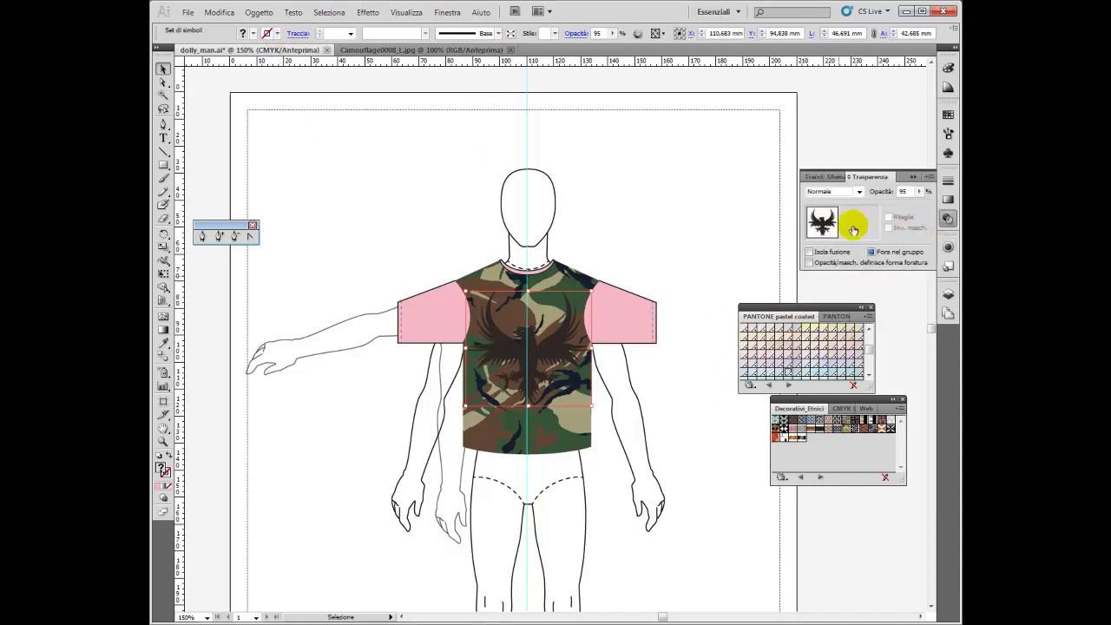
click(859, 191)
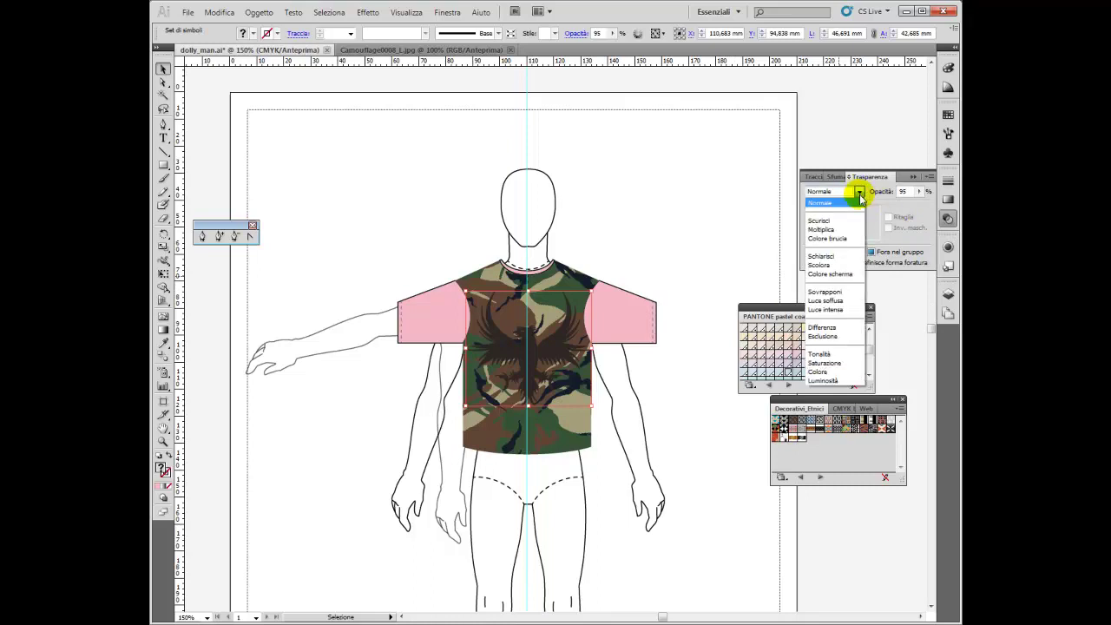
click(848, 230)
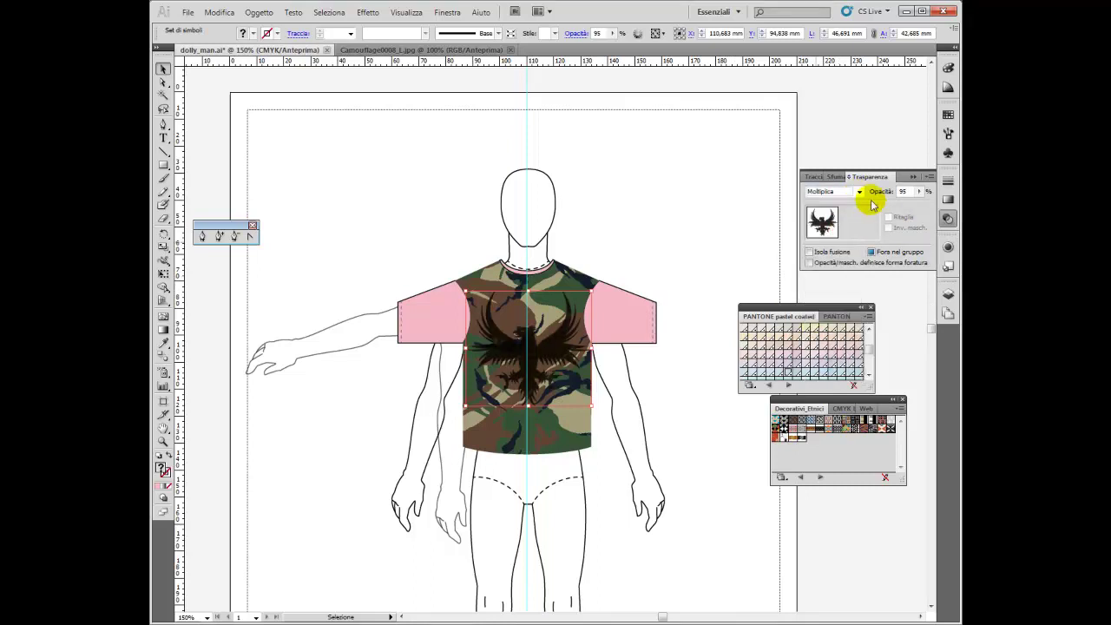
click(860, 192)
click(844, 222)
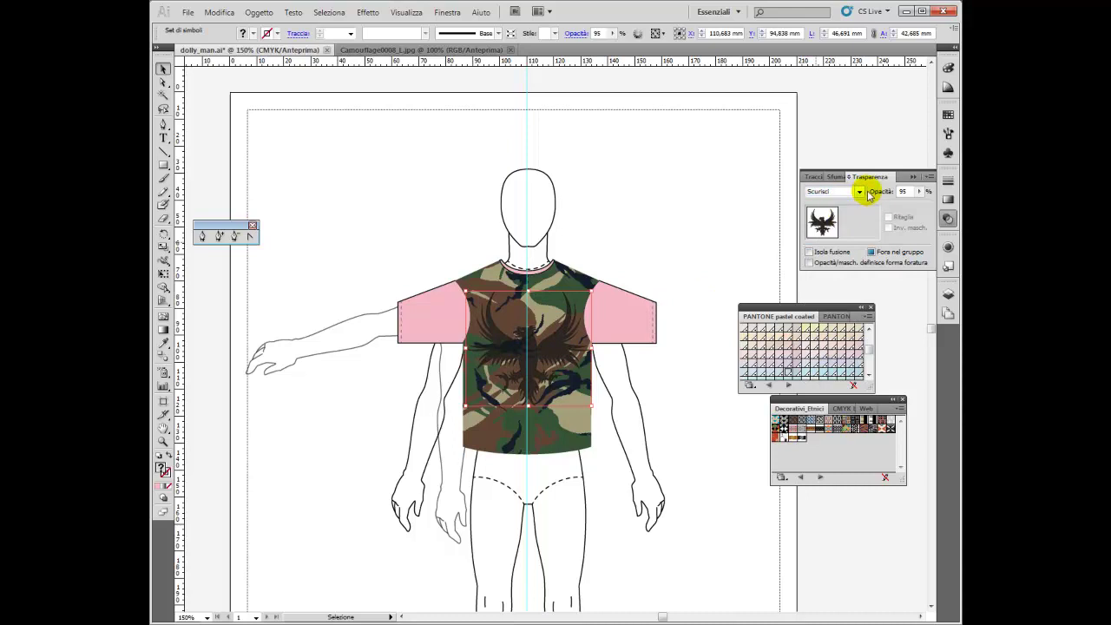
click(859, 192)
click(847, 292)
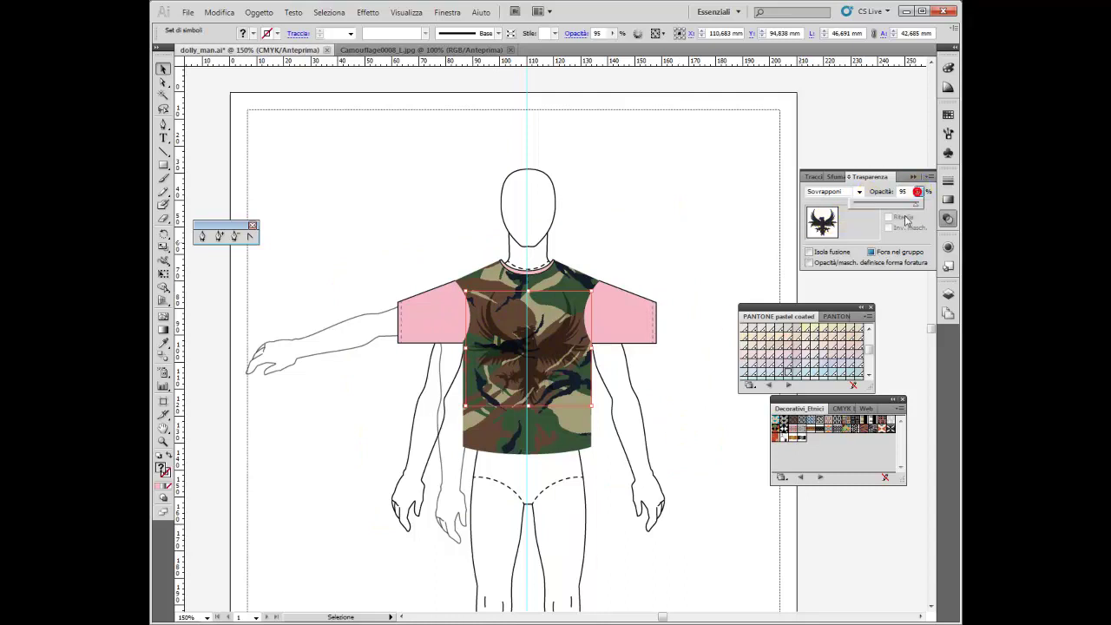
Test Multiply and Difference again, then settle on Colore brucia (colour burn)
click(859, 192)
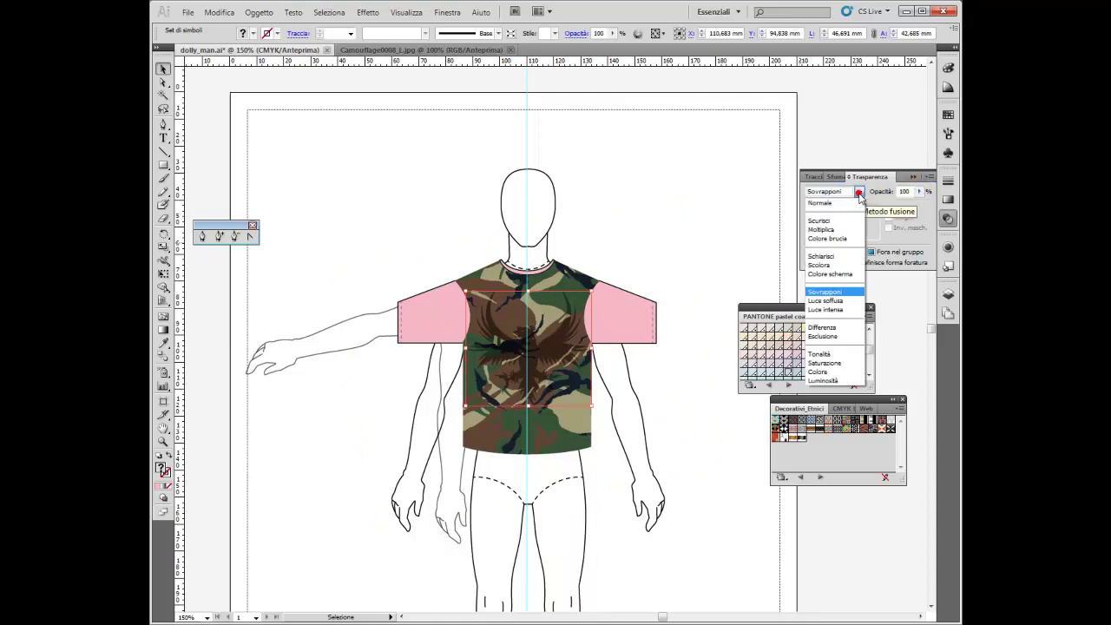
click(850, 232)
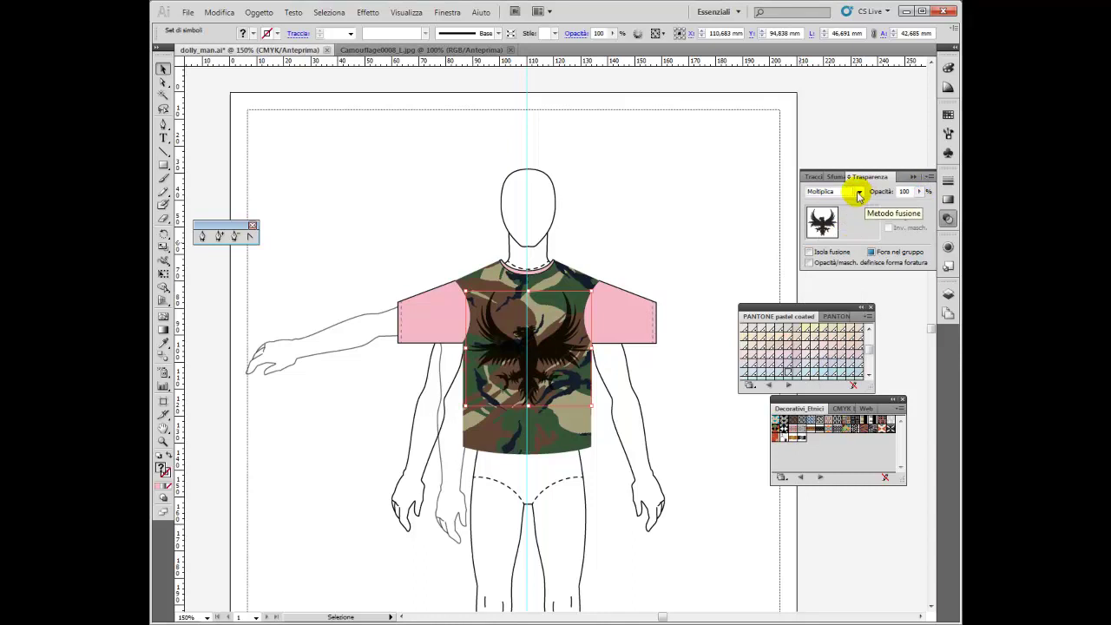
click(858, 192)
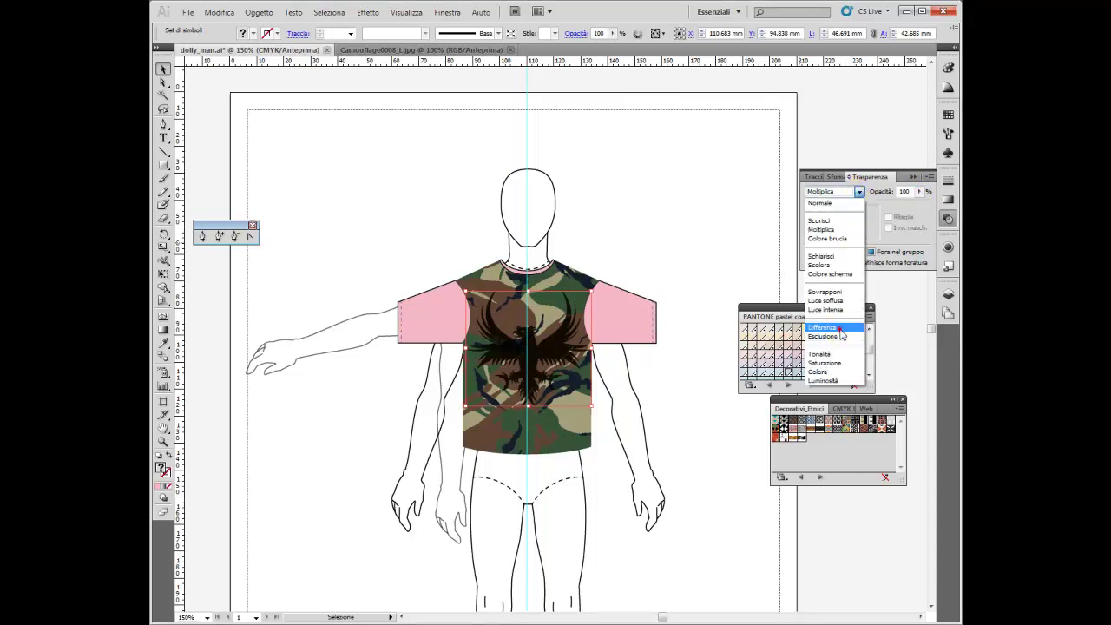
click(832, 327)
click(859, 192)
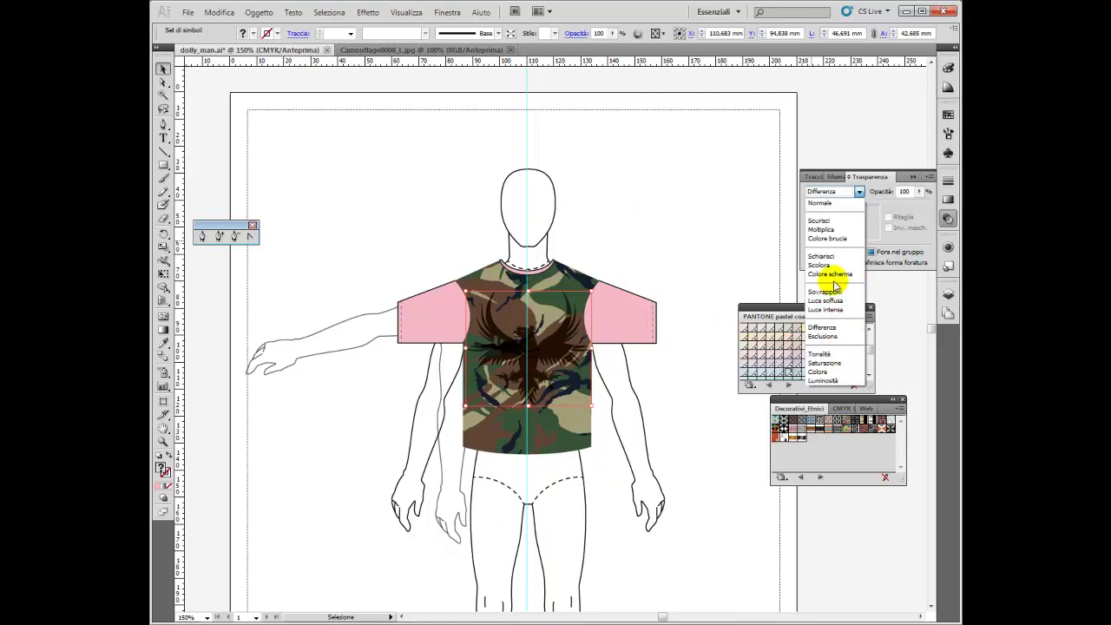
click(835, 239)
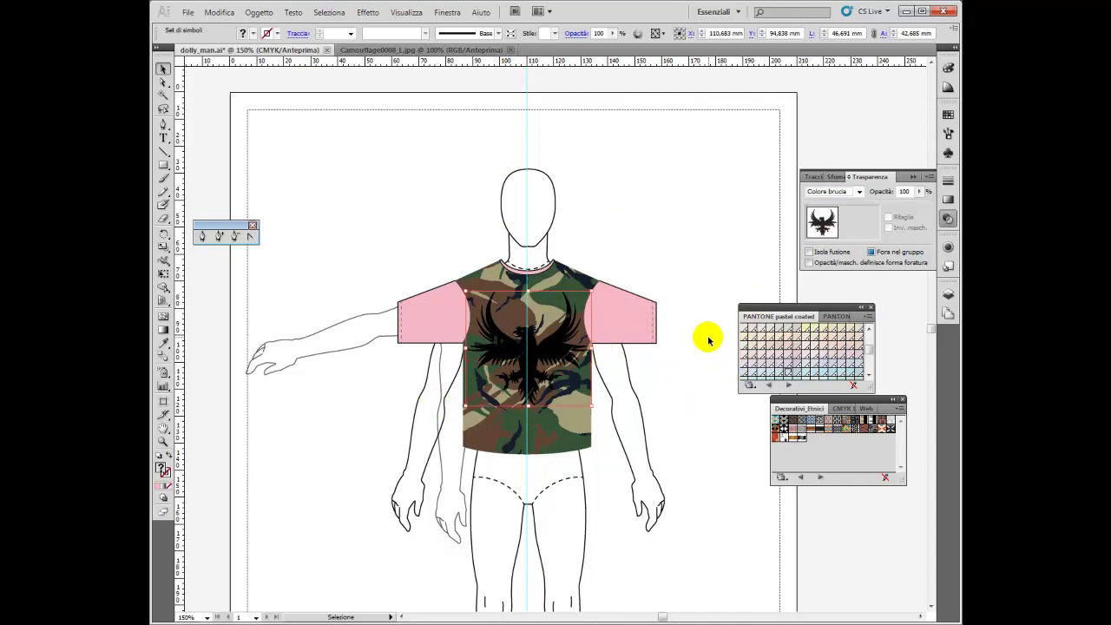
Delete the eagle graphic and browse the gradient and swatches panels
key(Delete)
click(810, 177)
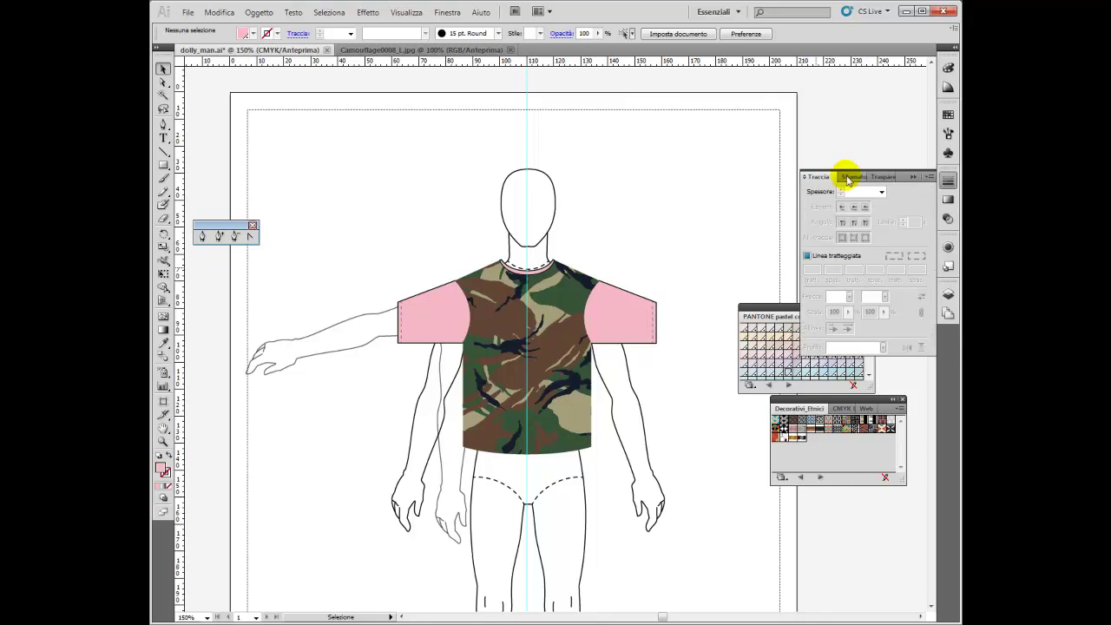
click(847, 177)
click(743, 271)
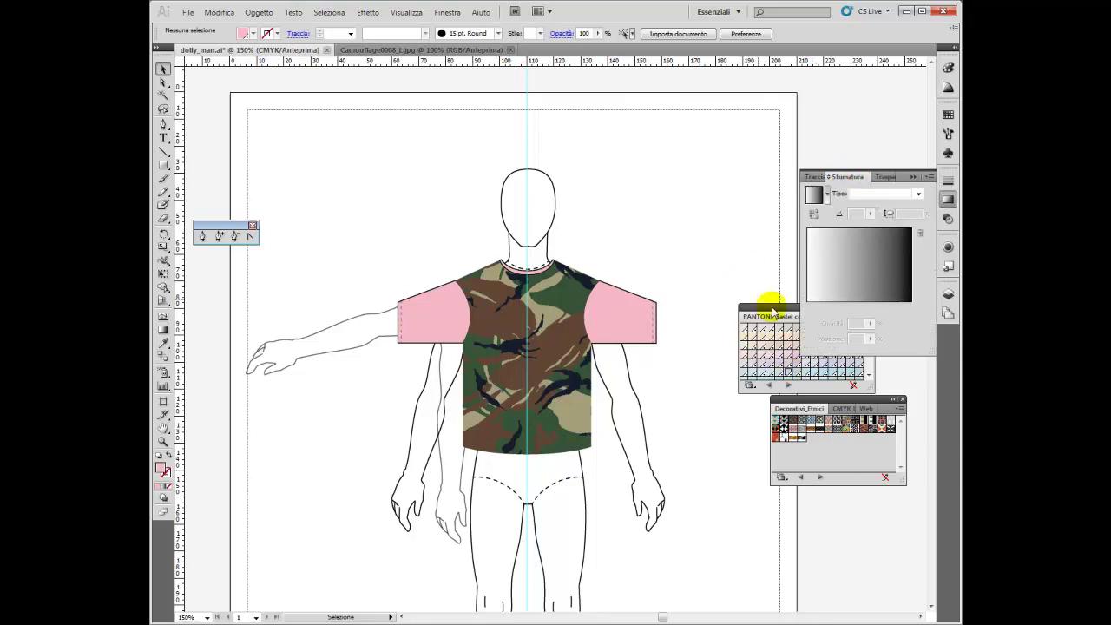
click(948, 181)
click(949, 114)
Spray purple sphere symbols across the chest, then enter and exit the set's isolation mode
click(882, 111)
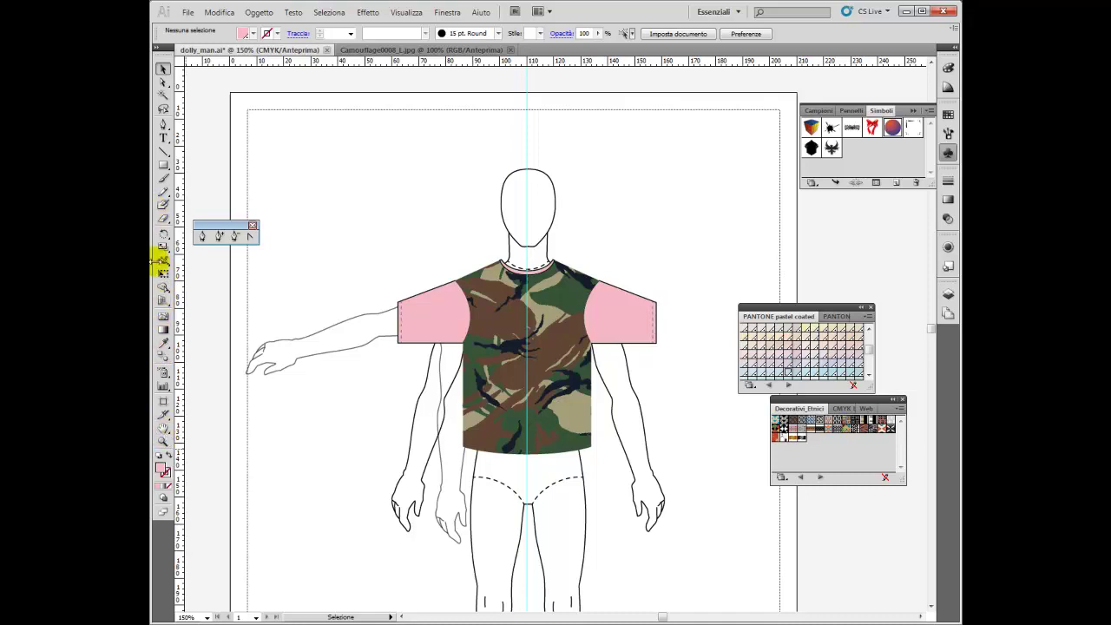
click(164, 375)
click(549, 349)
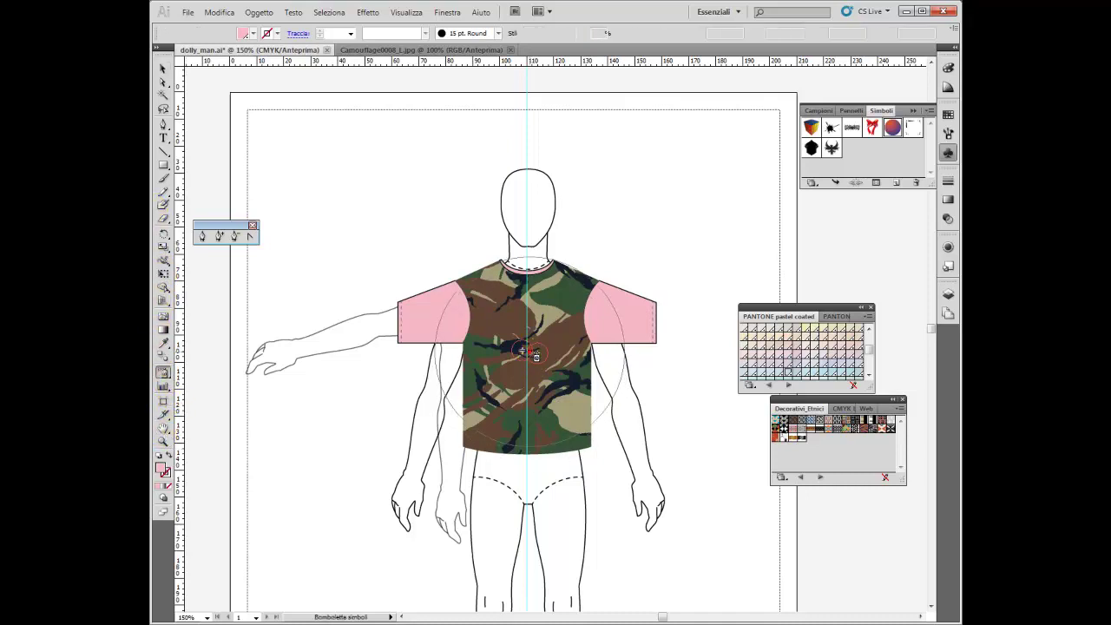
drag(556, 344, 526, 378)
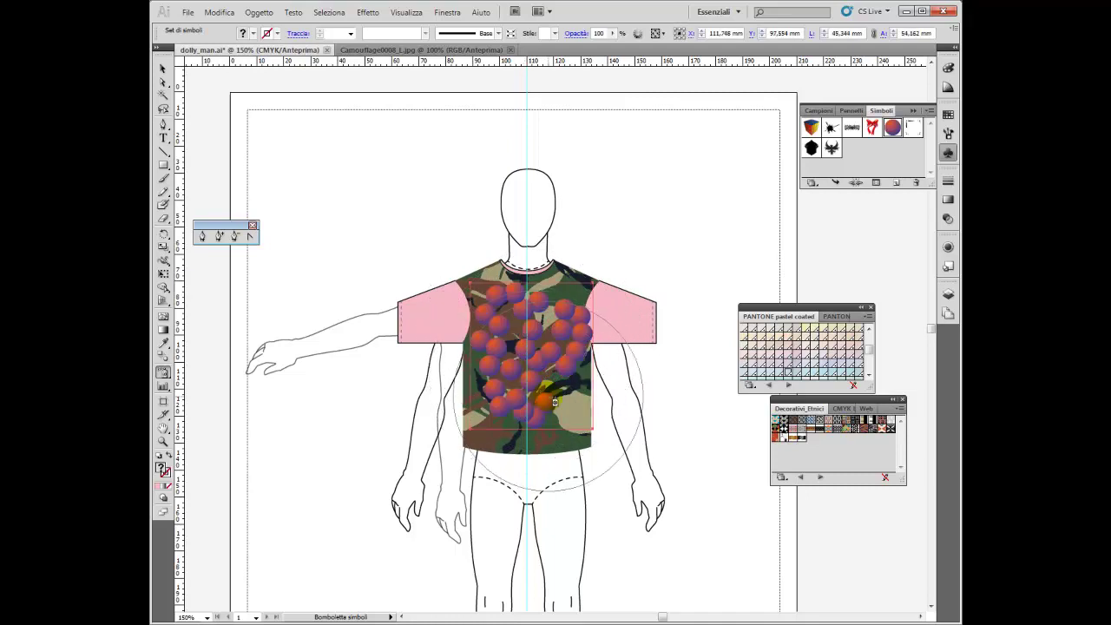
click(164, 70)
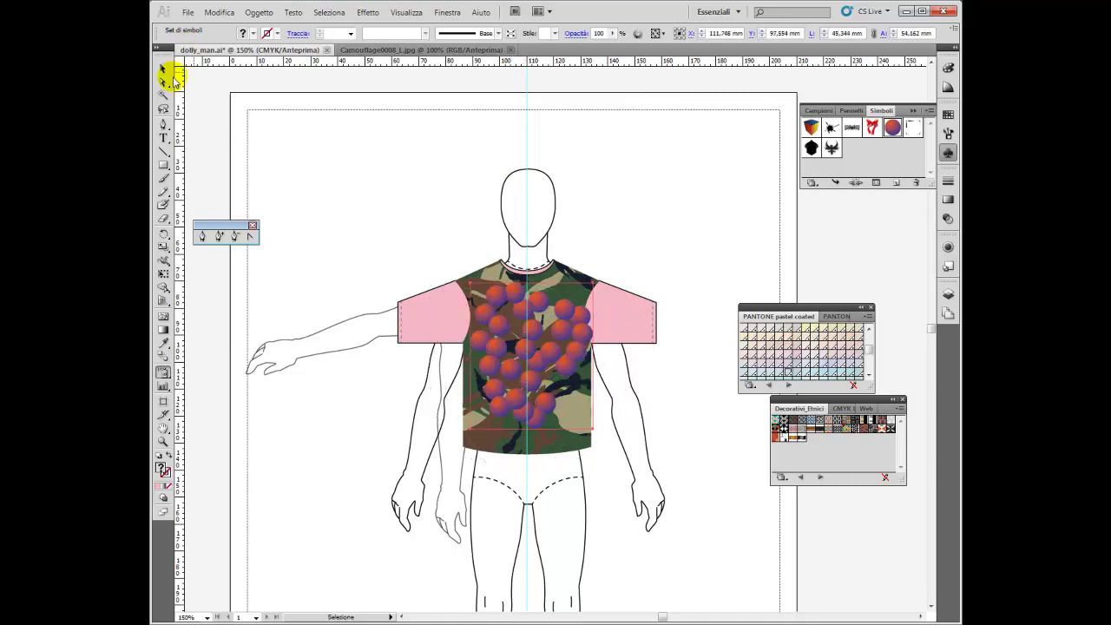
double_click(564, 313)
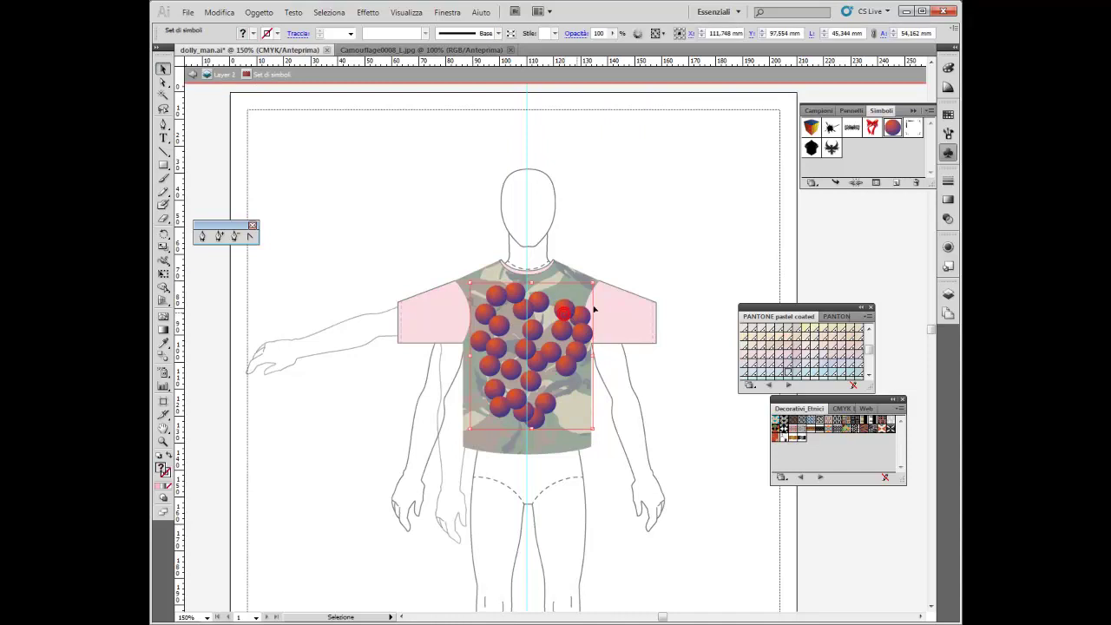
double_click(671, 250)
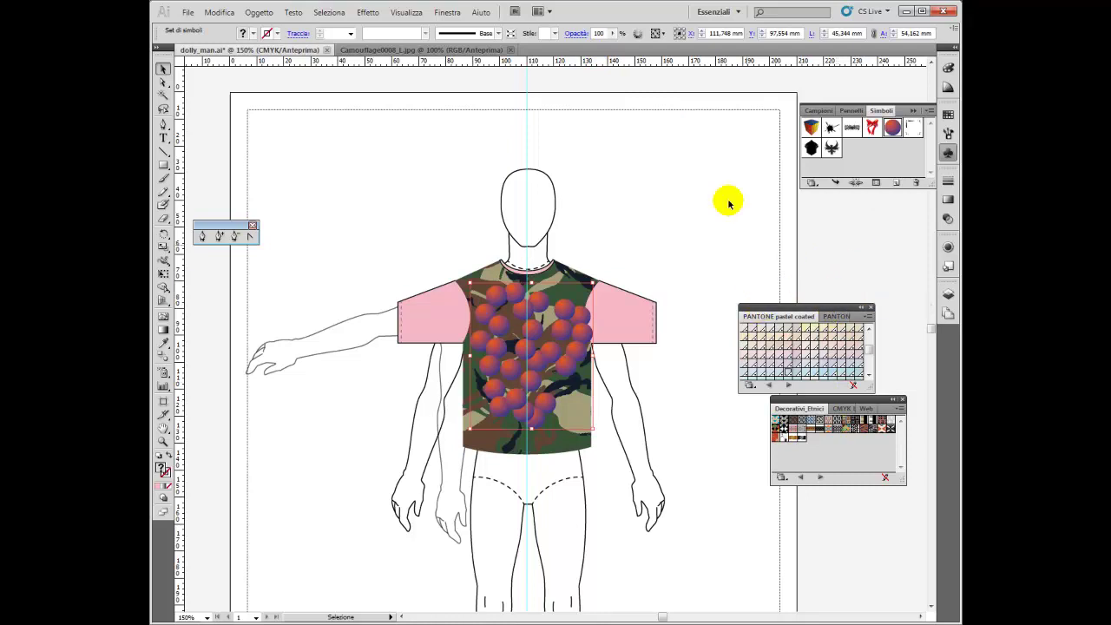
In the Transparency panel, test Lighten and Difference blend modes on the sphere set
click(949, 182)
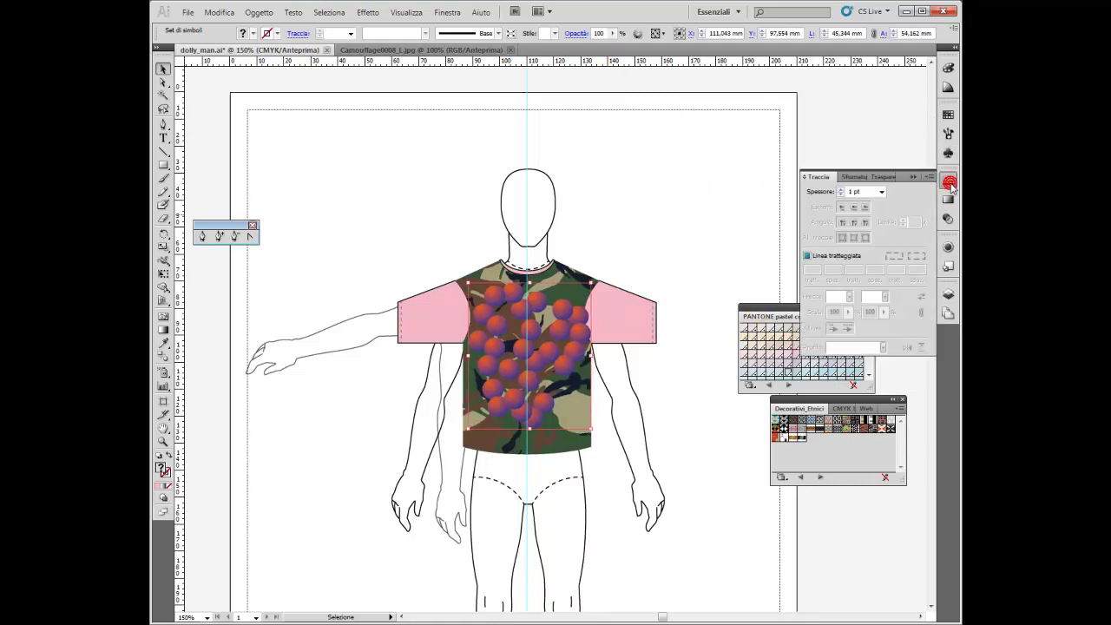
click(949, 248)
click(881, 286)
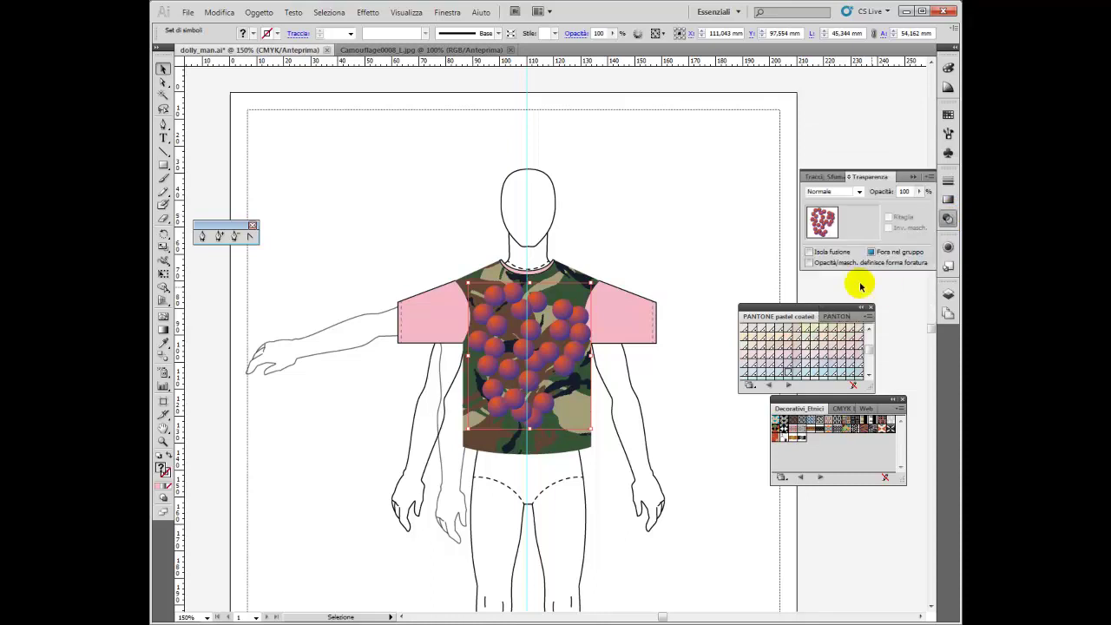
click(855, 191)
click(834, 257)
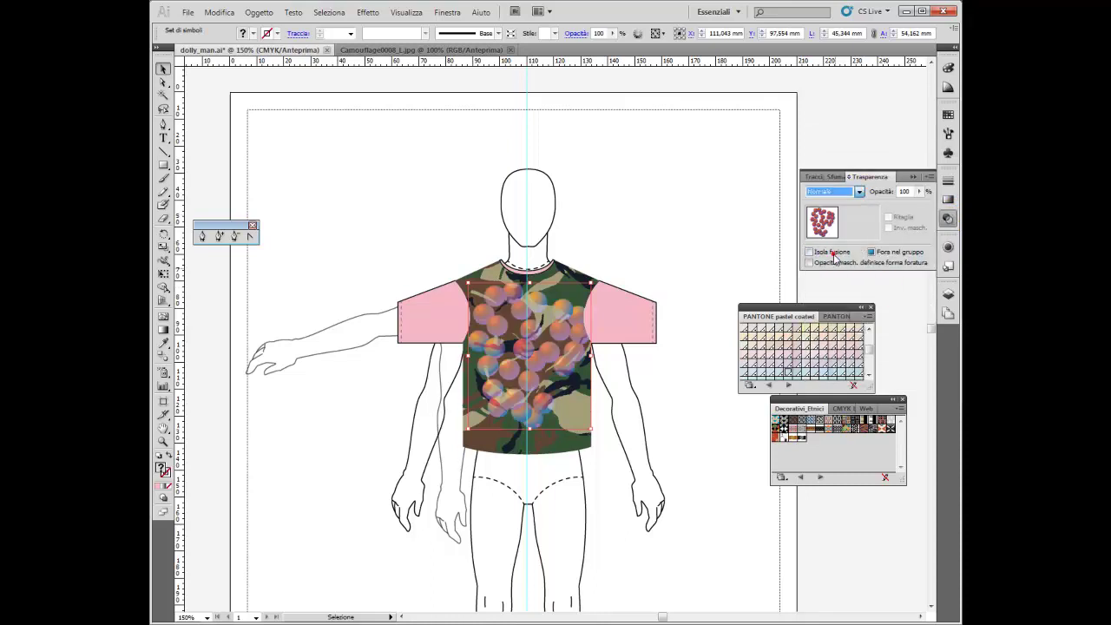
click(859, 191)
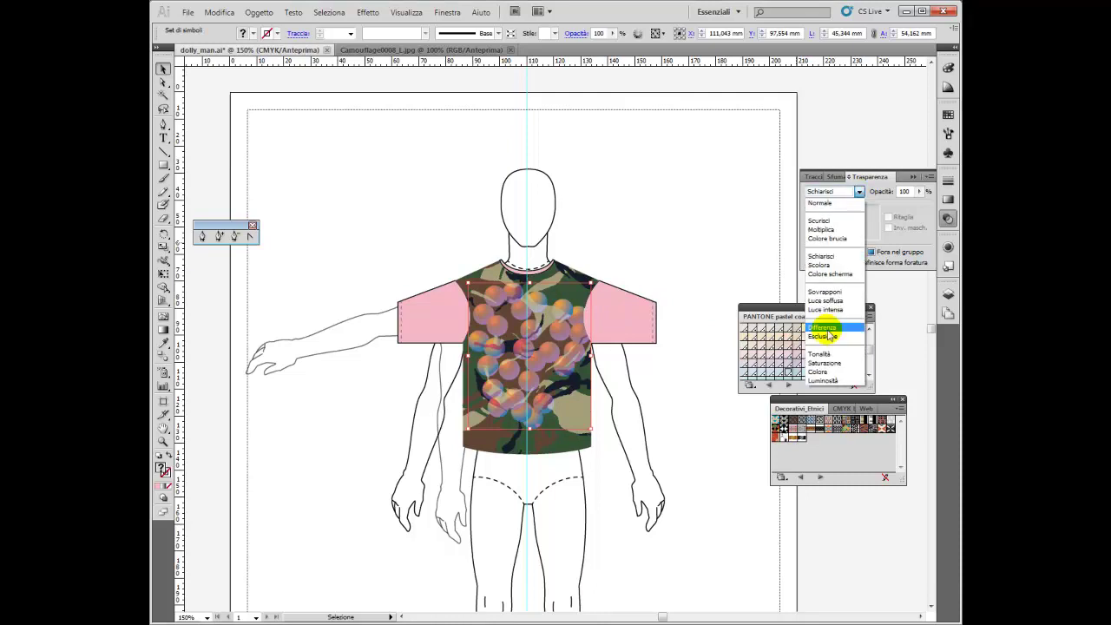
click(828, 328)
click(858, 191)
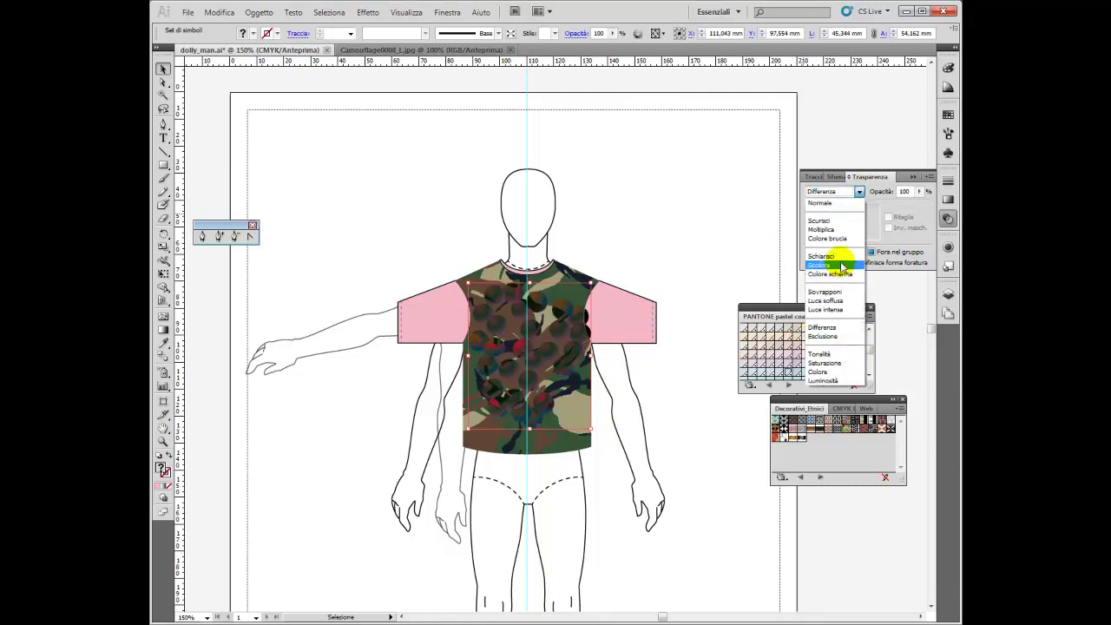
click(837, 236)
Nudge the sphere set left and right with the arrow keys over the shirt front
key(Up)
key(Up)
key(Up)
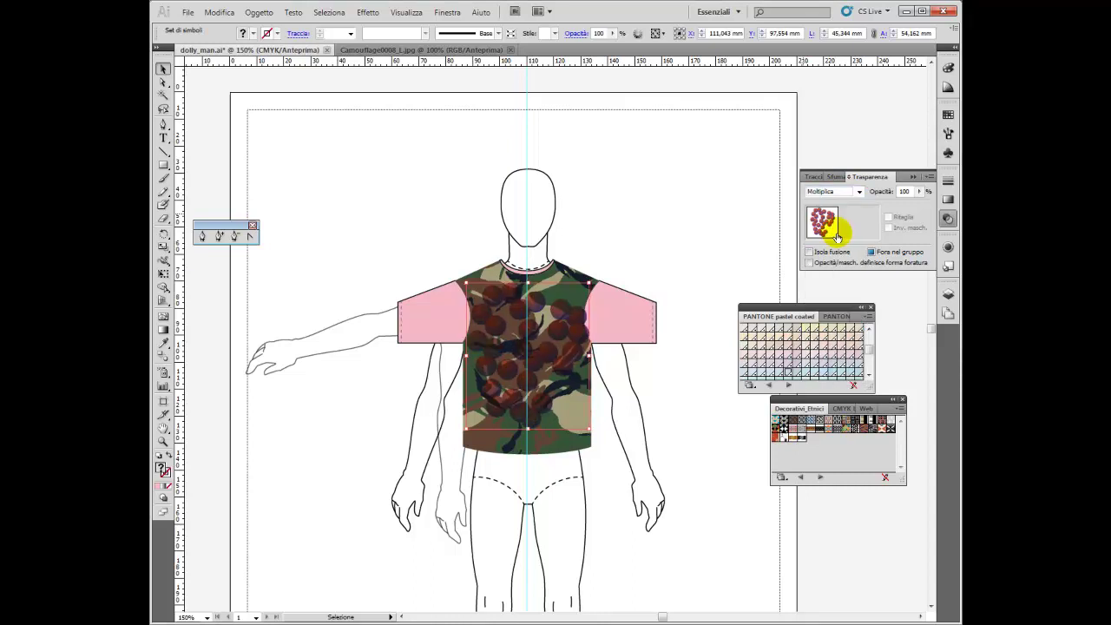
key(Right)
key(Right)
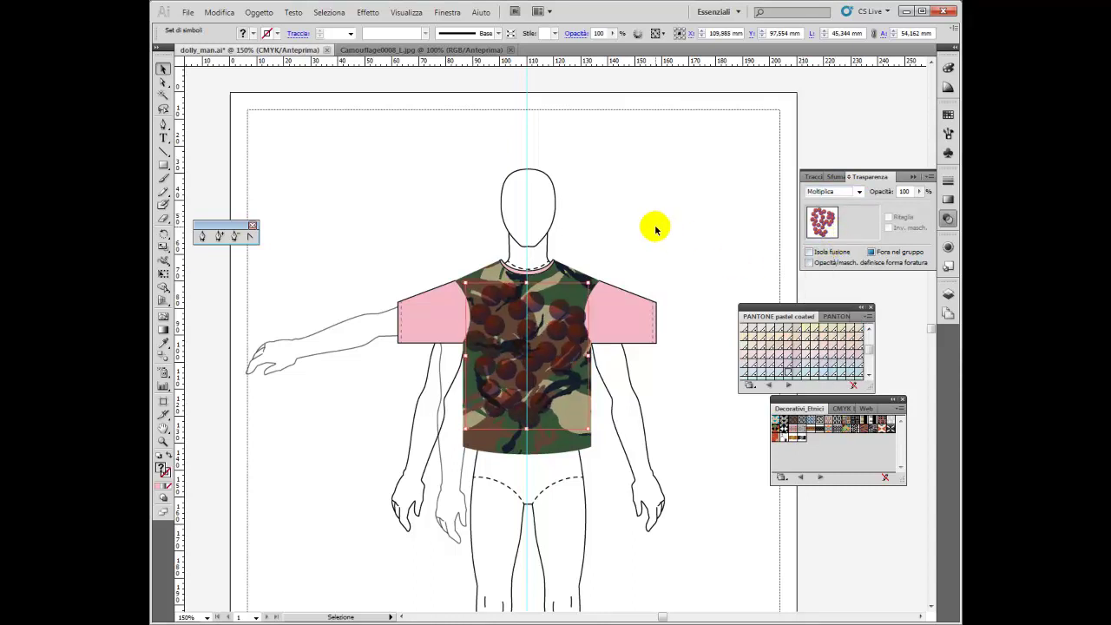
key(Left)
key(Left)
key(Left)
key(Left)
key(Left)
key(Left)
key(Left)
key(Left)
key(Left)
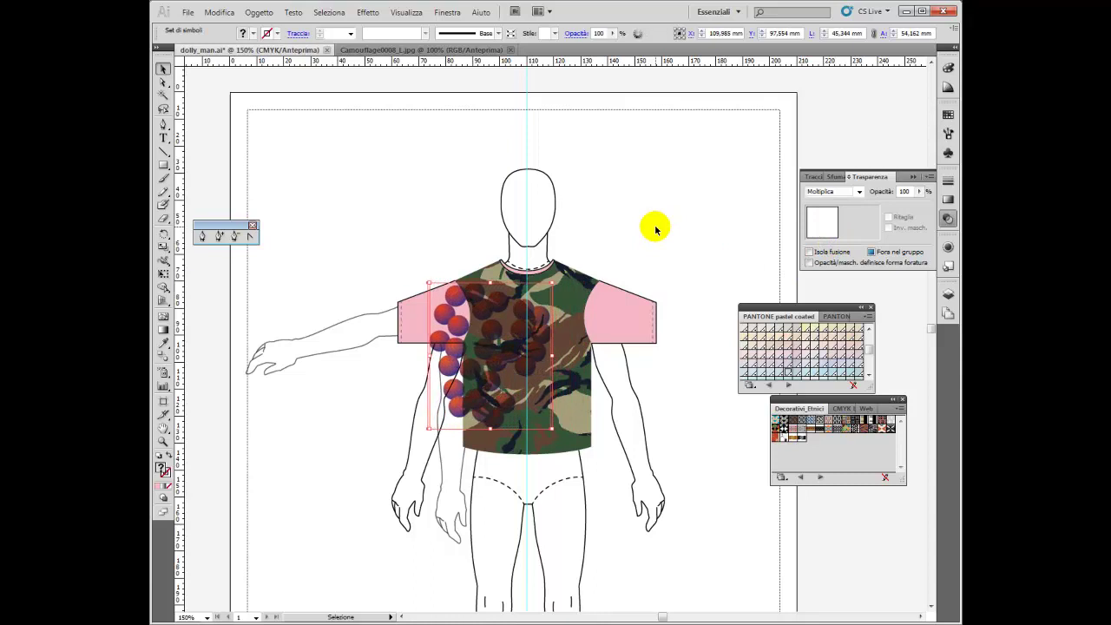
key(Left)
key(Left)
key(Left)
key(Left)
key(Left)
key(Left)
key(Right)
key(Right)
key(Right)
key(Right)
key(Right)
key(Right)
key(Right)
key(Right)
key(Right)
key(Right)
key(Right)
key(Right)
key(Right)
key(Right)
key(Right)
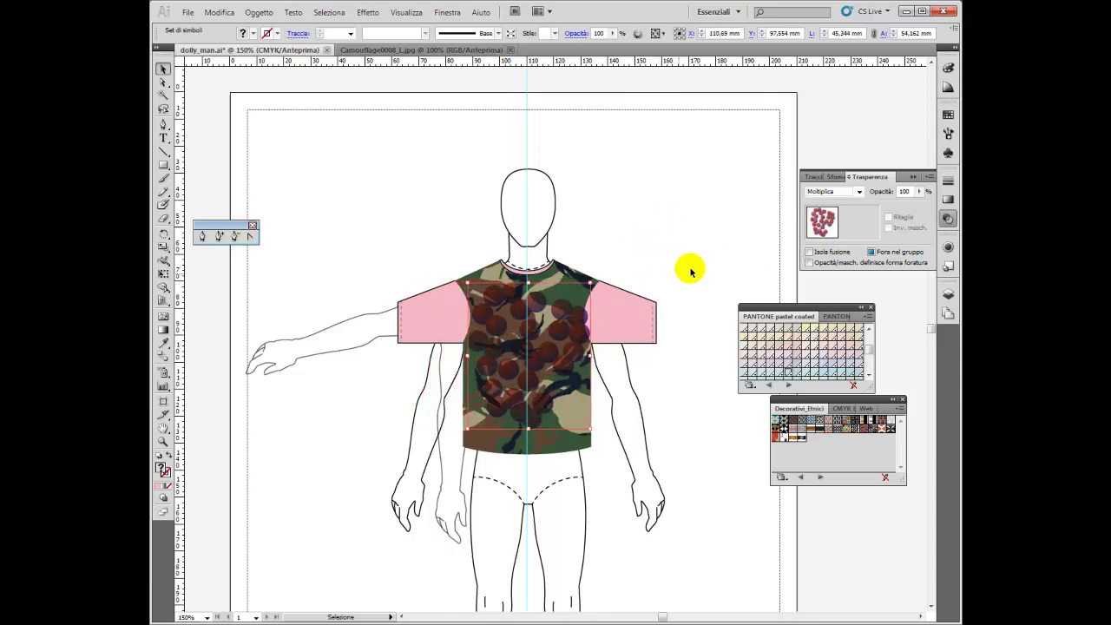
Set the sphere set to Schiarisci (lighten) and nudge it up slightly
click(859, 191)
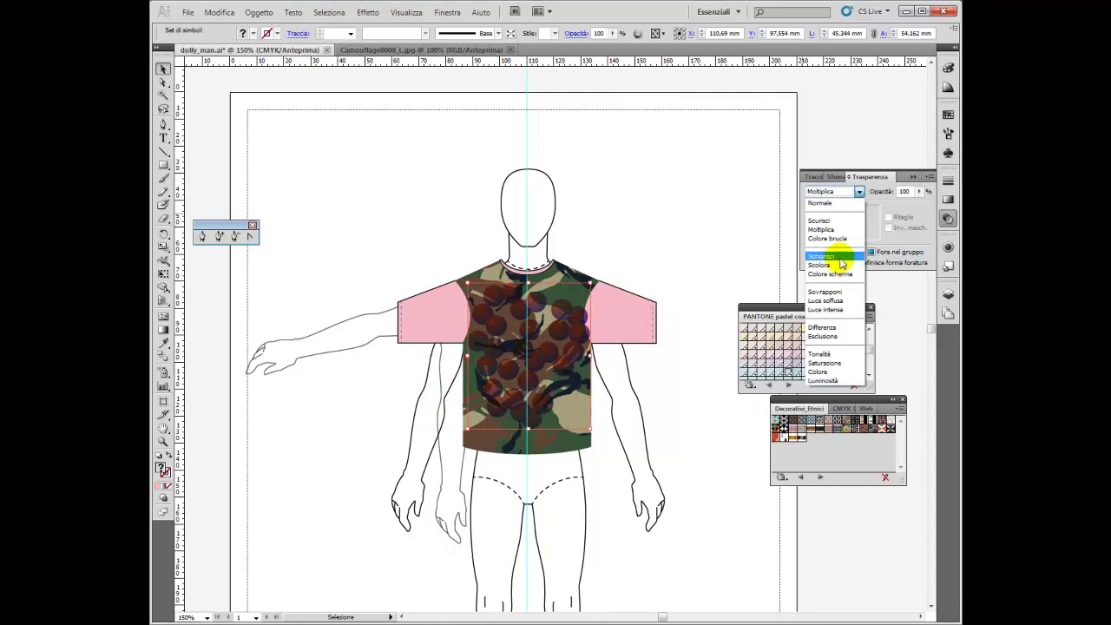
click(839, 257)
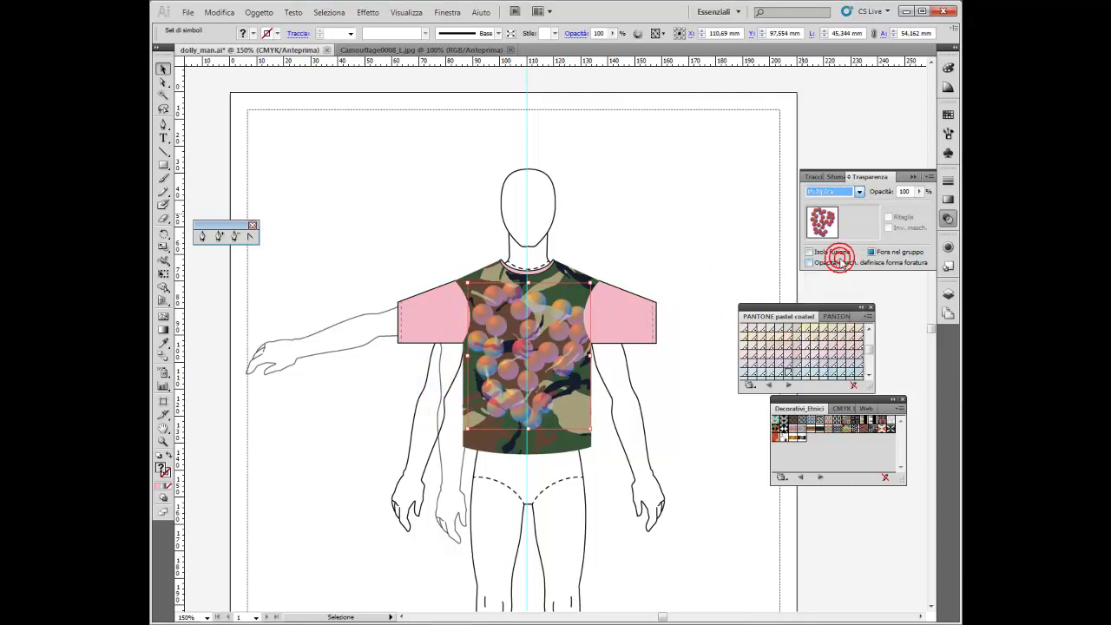
key(Up)
key(Up)
key(Up)
key(Up)
key(Up)
key(Up)
key(Up)
key(Up)
key(Up)
key(Up)
key(Up)
key(Up)
Send the sphere set back one level with Ordina > Porta dietro, then reposition it on the chest
right_click(652, 342)
mouse_move(538, 434)
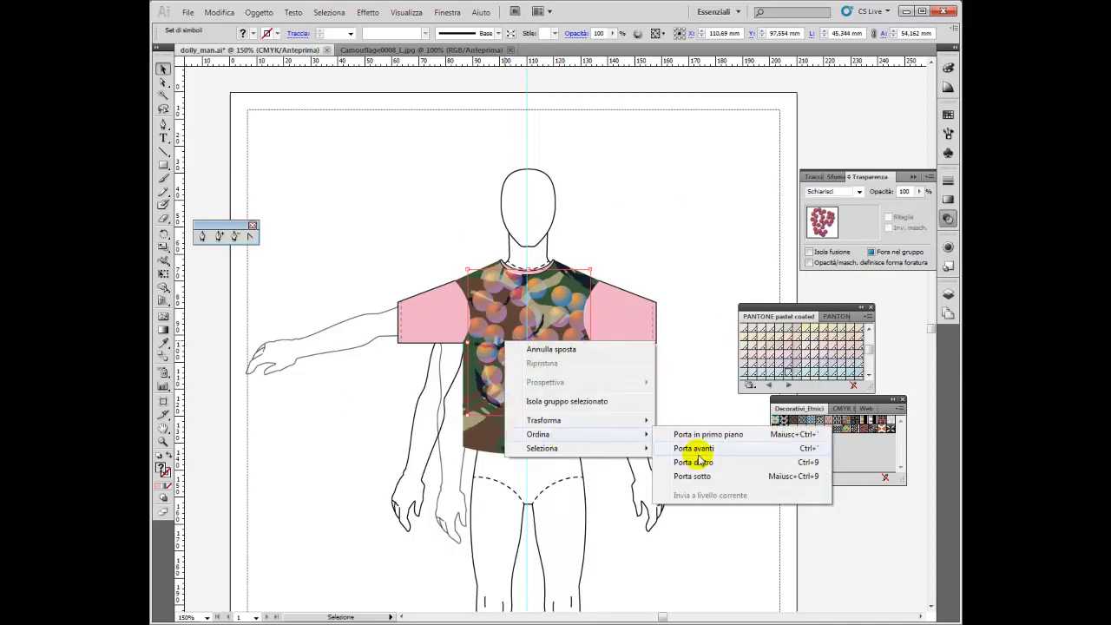
click(710, 466)
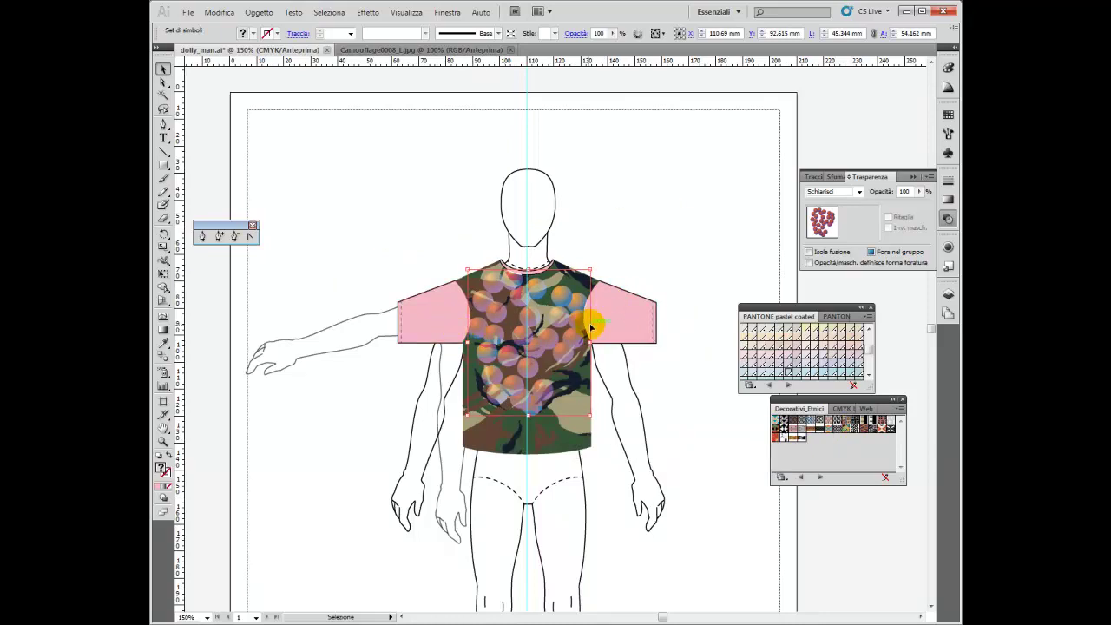
drag(596, 322, 595, 328)
key(Left)
key(Left)
key(Left)
key(Right)
key(Right)
key(Down)
key(Down)
key(Down)
key(Down)
drag(591, 318, 521, 273)
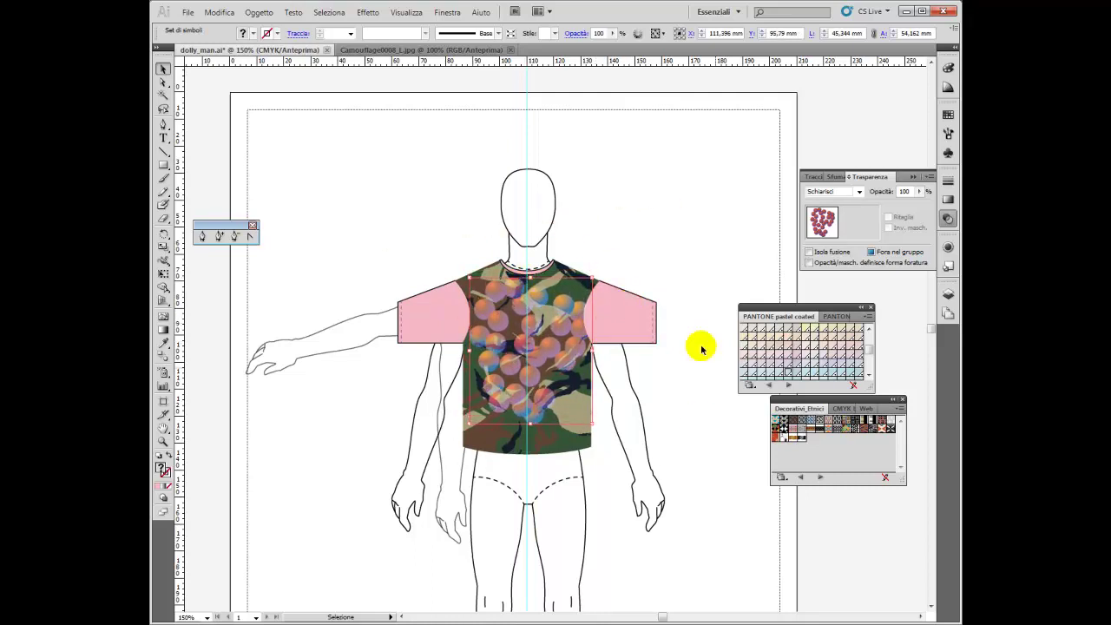